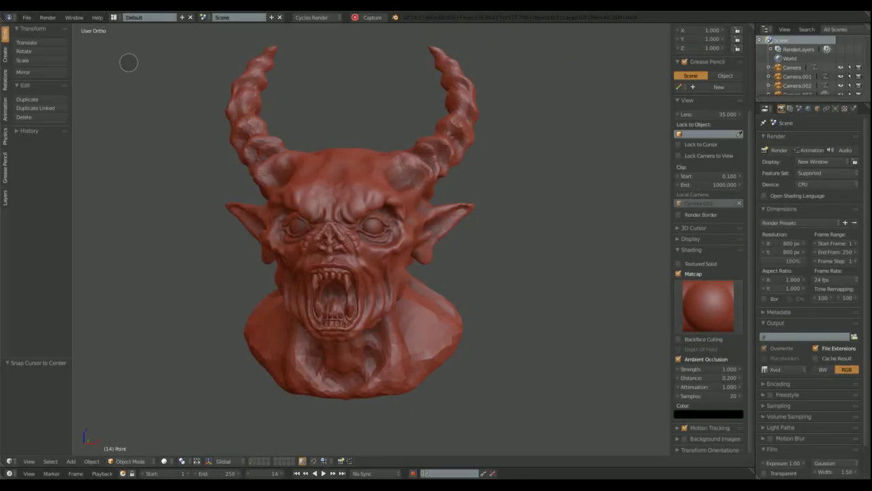
- Add a ball metaball at the origin below the demon bust and scale it down to about 0.43
middle_click_drag(512, 202, 576, 205)
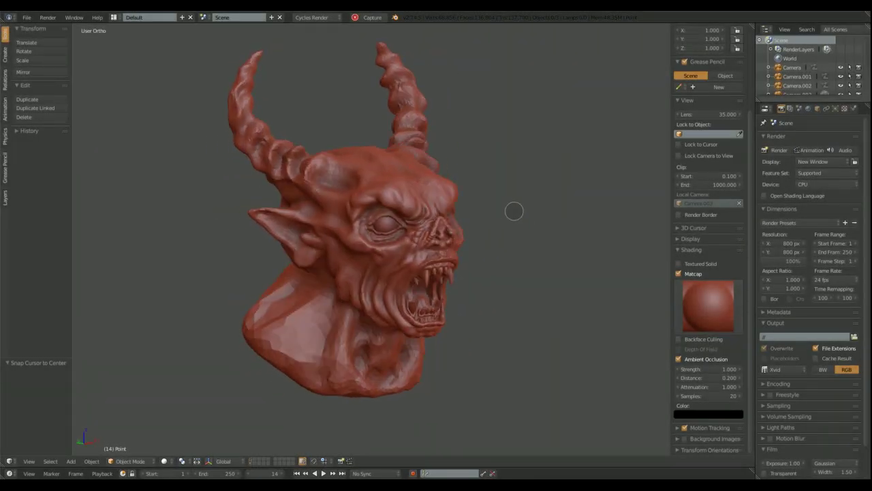
scroll(513, 208, "up", 2)
middle_click_drag(541, 181, 431, 173)
scroll(430, 173, "down", 8)
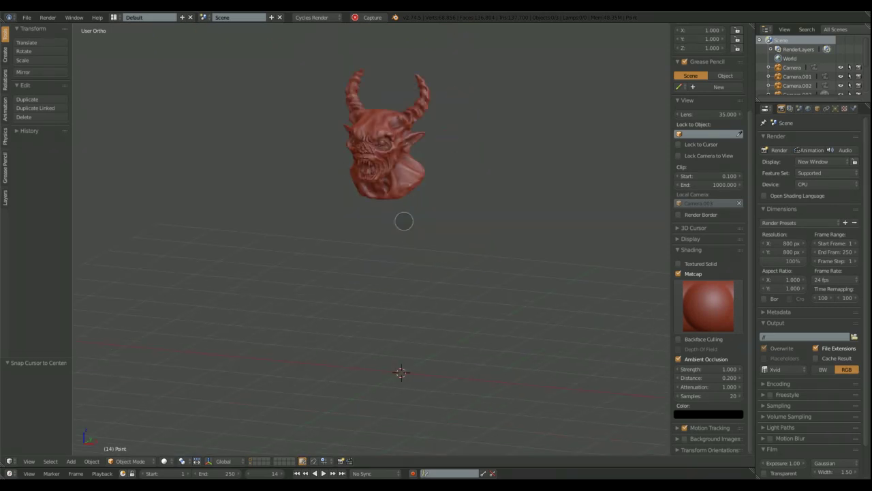
left_click(71, 460)
mouse_move(87, 424)
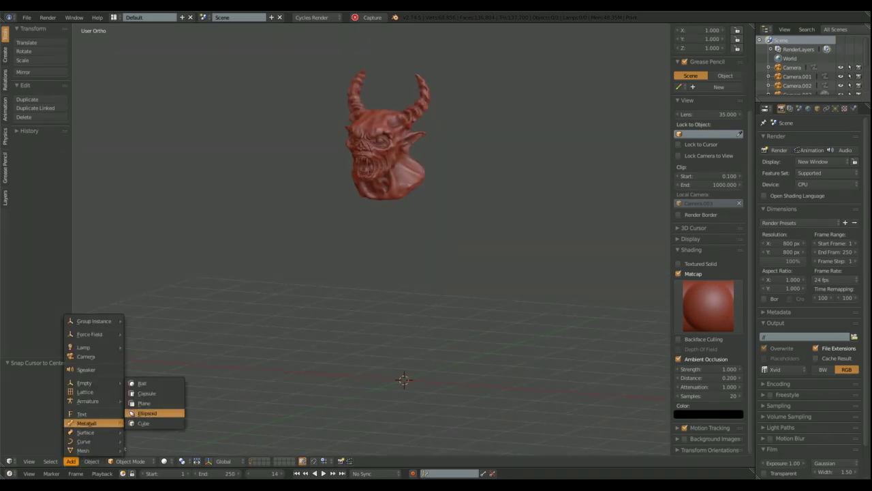
left_click(142, 383)
key("s")
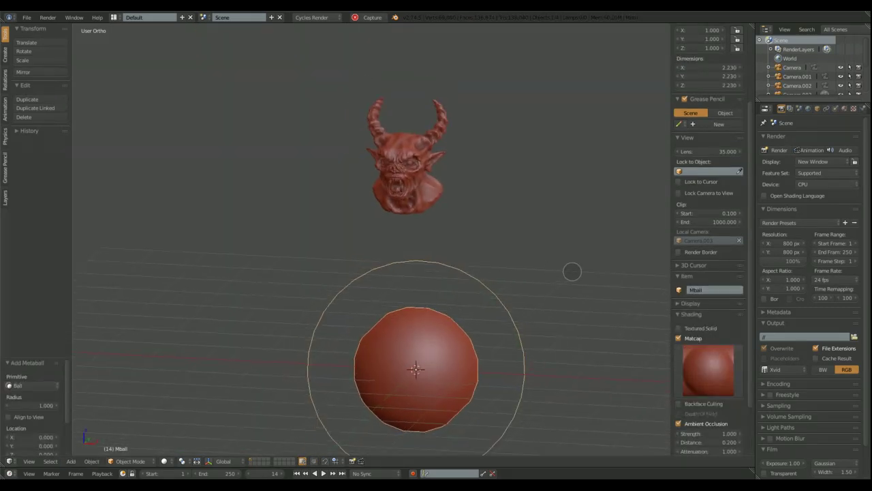
left_click(481, 320)
- In Edit Mode, move the ball up beneath the bust and shift it about 0.716 sideways along X
key("Tab")
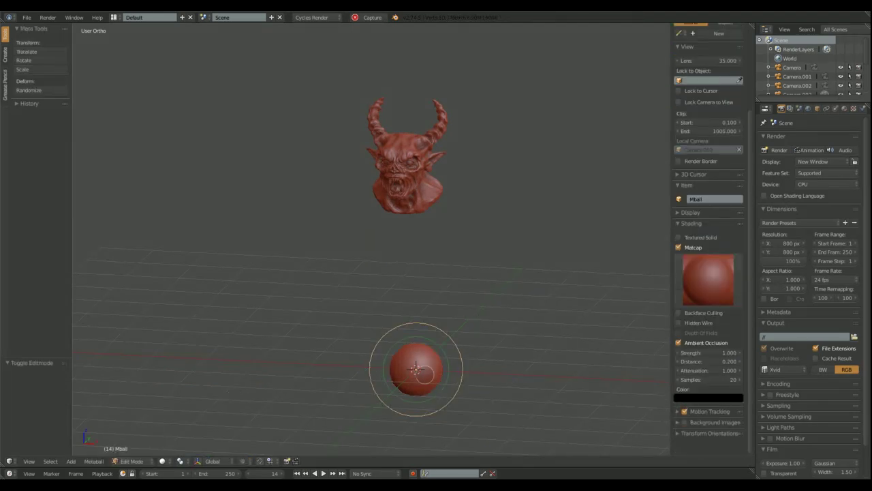
key("g")
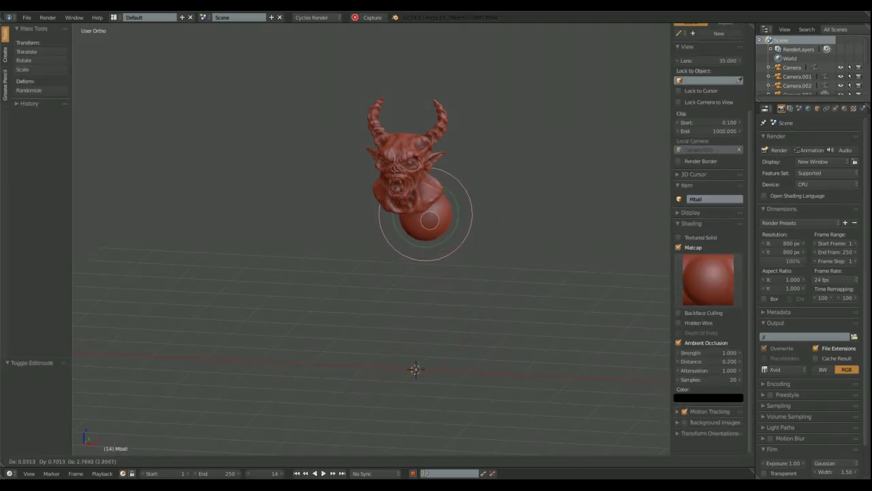
left_click(432, 222)
middle_click_drag(487, 232, 441, 238)
key("g")
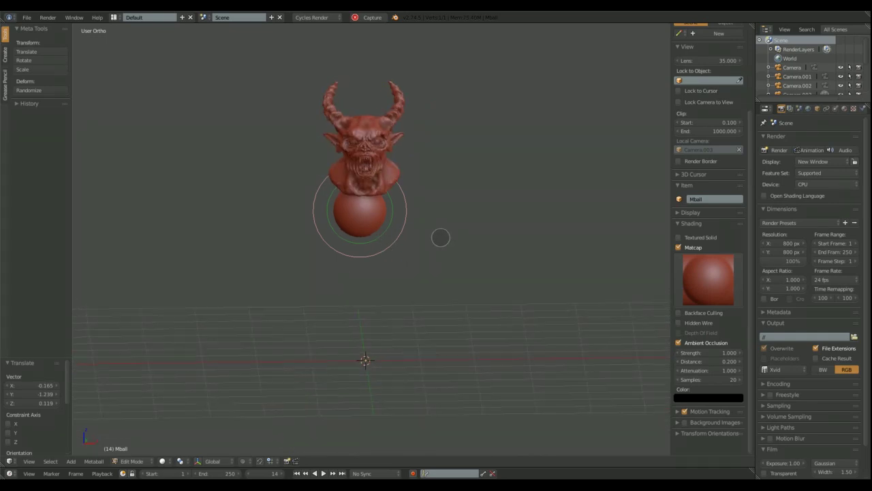
key("g")
key("x")
left_click(426, 232)
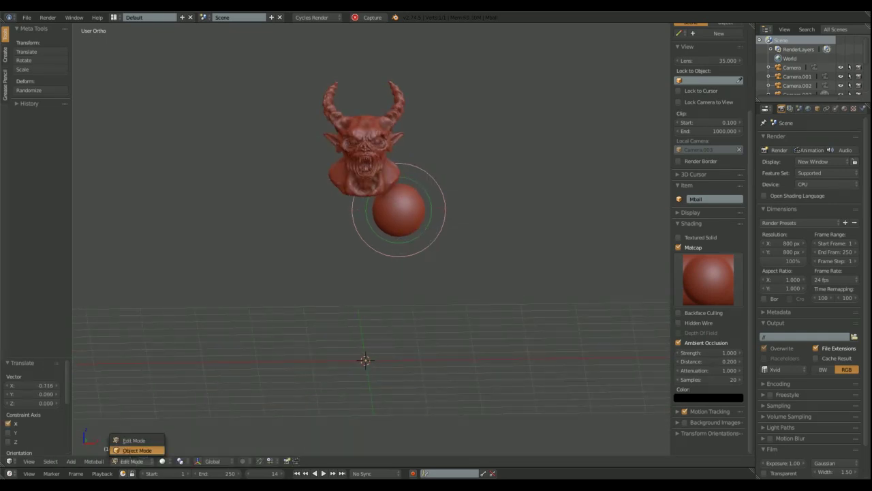
- Return to Object Mode and set the pivot point to the 3D cursor
left_click(136, 450)
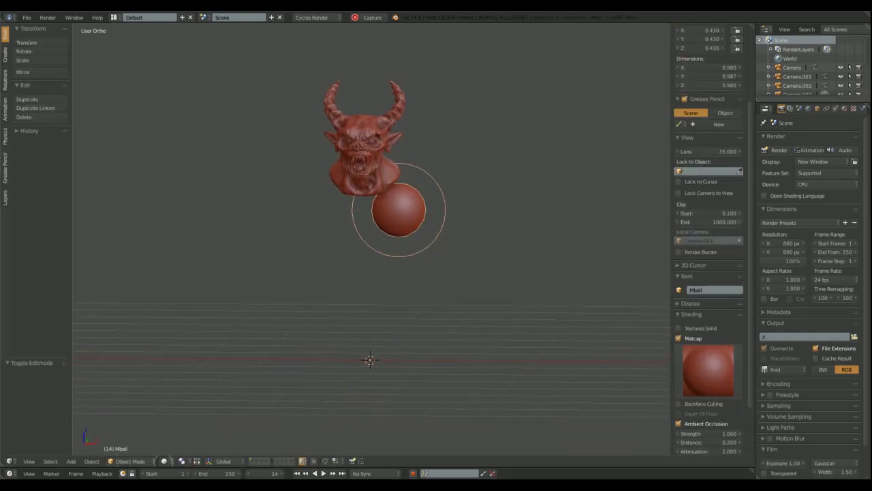
left_click(163, 460)
left_click(183, 461)
left_click(200, 440)
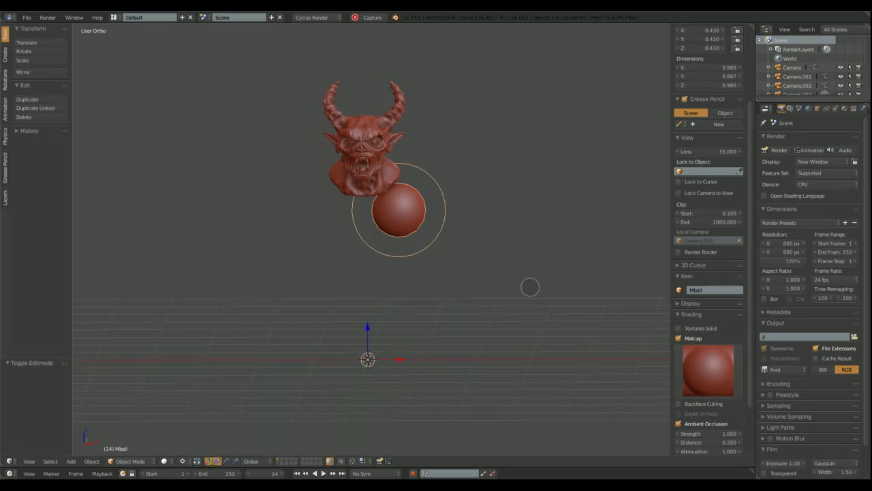
- Create a linked duplicate of the metaball in place and mirror it along the global X axis
key("alt+d")
right_click(517, 264)
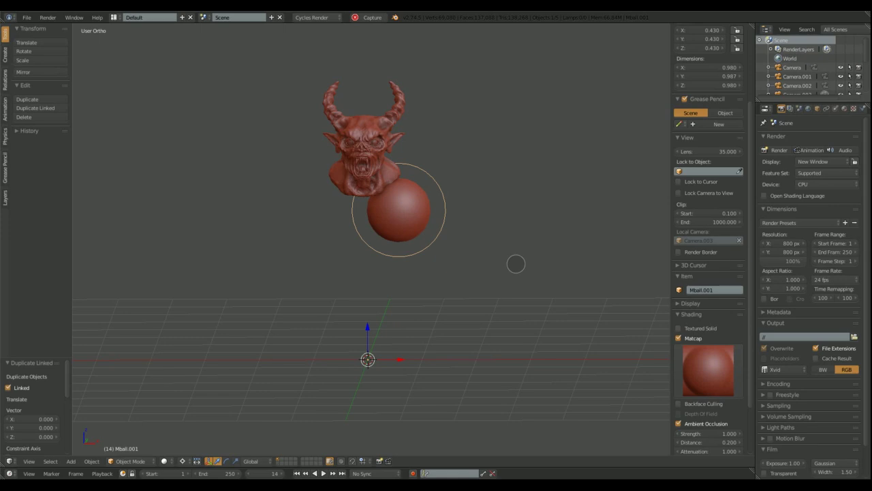
key("x")
left_click(495, 277)
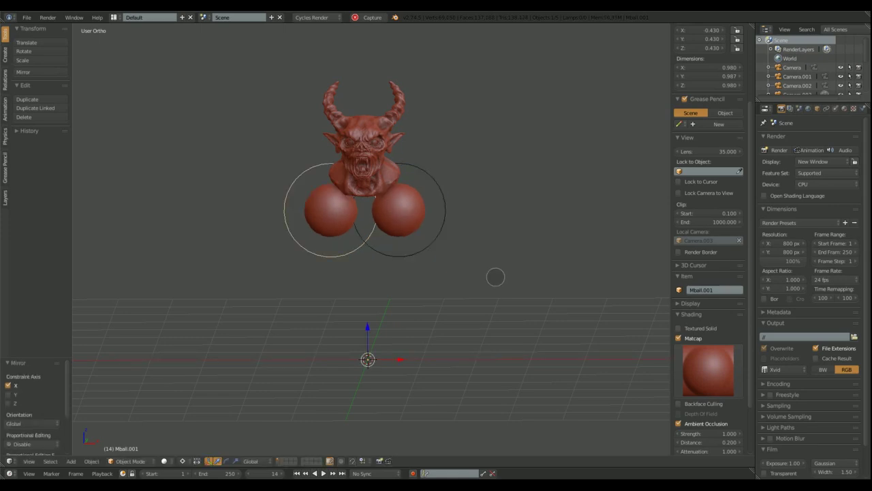
- Switch the pivot point back from the 3D cursor and put the original metaball into Edit Mode
left_click(182, 461)
left_click(210, 420)
middle_click_drag(412, 197, 428, 233)
right_click(432, 235)
middle_click_drag(471, 259, 459, 254)
middle_click_drag(319, 312, 332, 303)
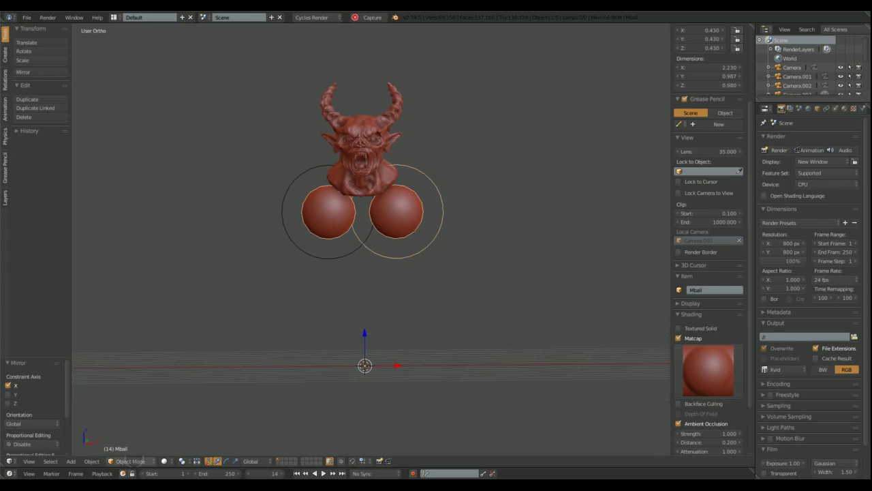
key("Tab")
- Move the ball about 0.313 inward along X to merge with its mirrored twin, and raise it slightly along Z
scroll(440, 203, "up", 5)
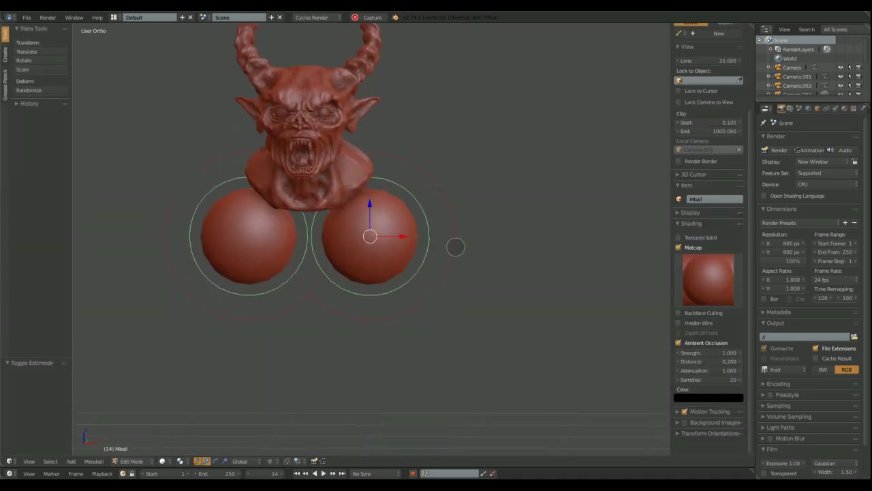
key("g")
key("x")
left_click(340, 199)
key("g")
key("z")
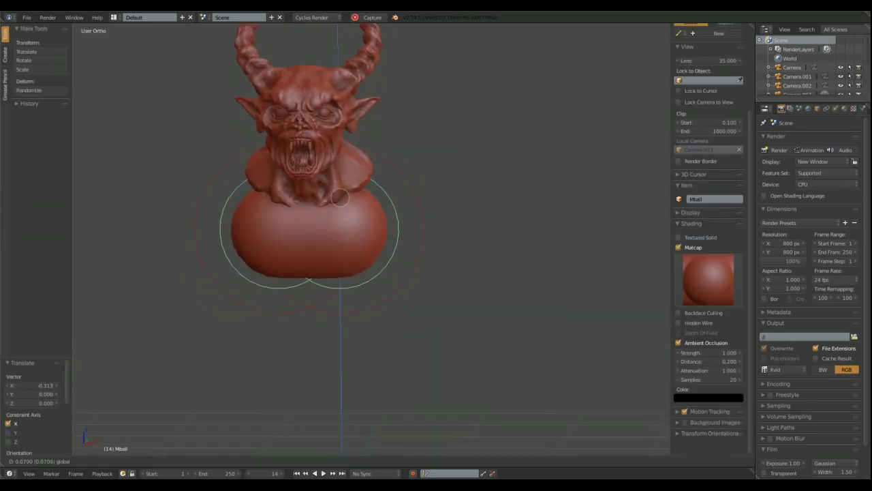
left_click(340, 197)
- Adjust the chest ball along Y and Z until it blends in around the base of the bust
middle_click_drag(416, 205, 440, 220)
key("g")
key("y")
left_click(403, 225)
key("g")
key("z")
left_click(414, 196)
key("g")
key("y")
left_click(392, 201)
scroll(419, 214, "up", 1)
key("g")
key("z")
left_click(417, 208)
- Duplicate the chest ball and move the copy along Y and Z behind the neck to form the upper back
key("shift+d")
left_click(454, 263)
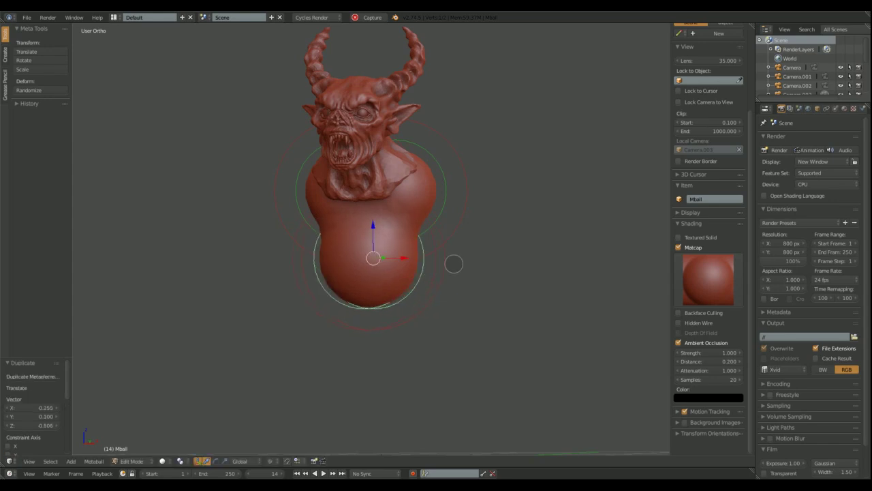
middle_click_drag(453, 264, 407, 256)
key("g")
key("y")
left_click(446, 259)
key("g")
key("z")
left_click(416, 142)
key("g")
key("y")
left_click(449, 163)
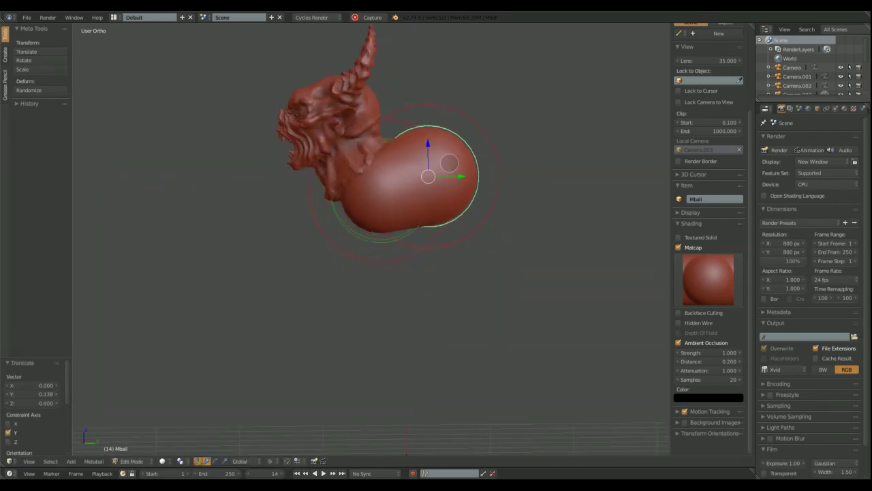
left_click(430, 145)
- Duplicate the ball below the chest, scale the copy down and raise it about 0.28 along Z to form the waist
middle_click_drag(431, 197, 410, 193)
scroll(479, 232, "down", 1)
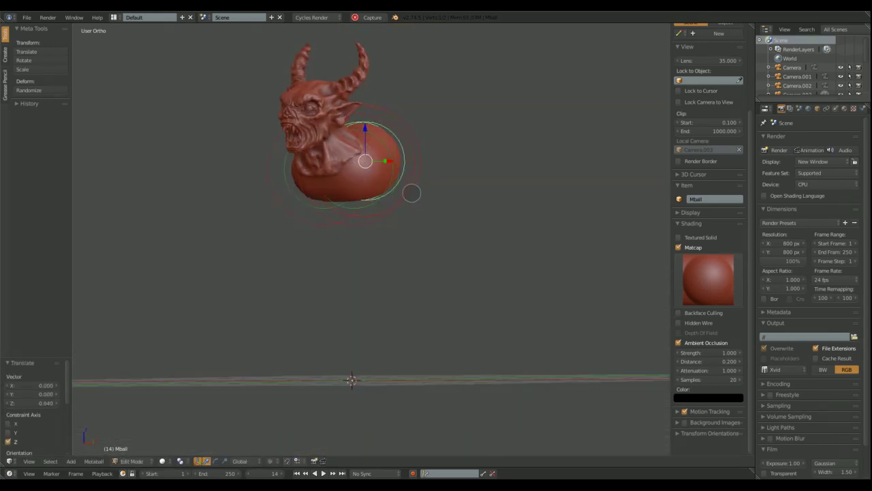
key("shift+d")
left_click(415, 255)
key("s")
left_click(408, 243)
middle_click_drag(356, 230, 394, 223)
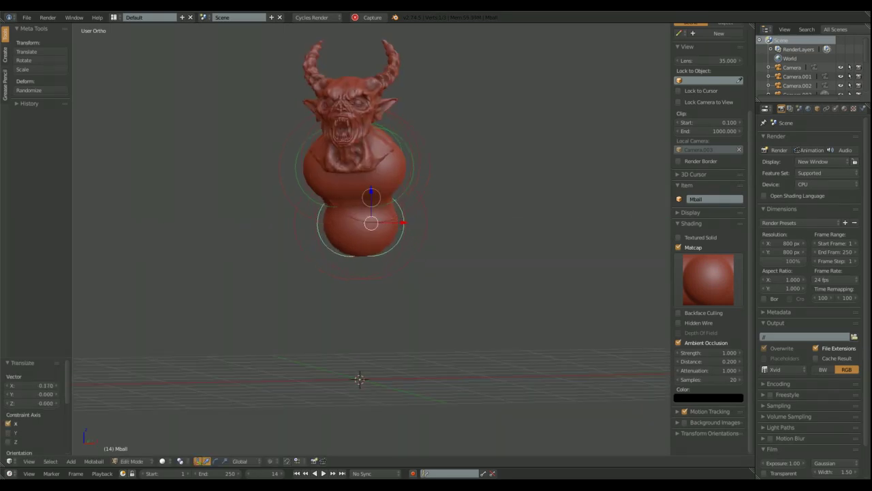
key("g")
key("z")
left_click(370, 181)
- Duplicate the waist ball downward and shift the copy inward along X by about 0.112 to form the lower torso
middle_click_drag(370, 180, 418, 214)
key("shift+d")
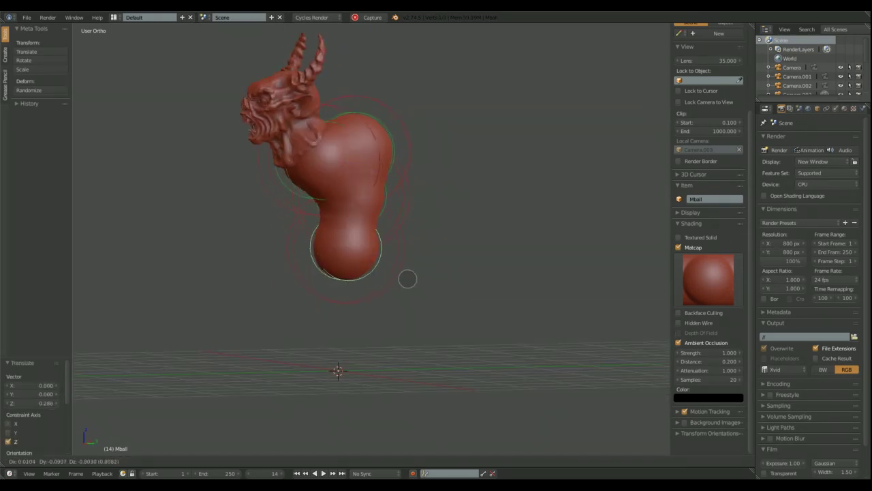
left_click(419, 274)
middle_click_drag(419, 274, 385, 241)
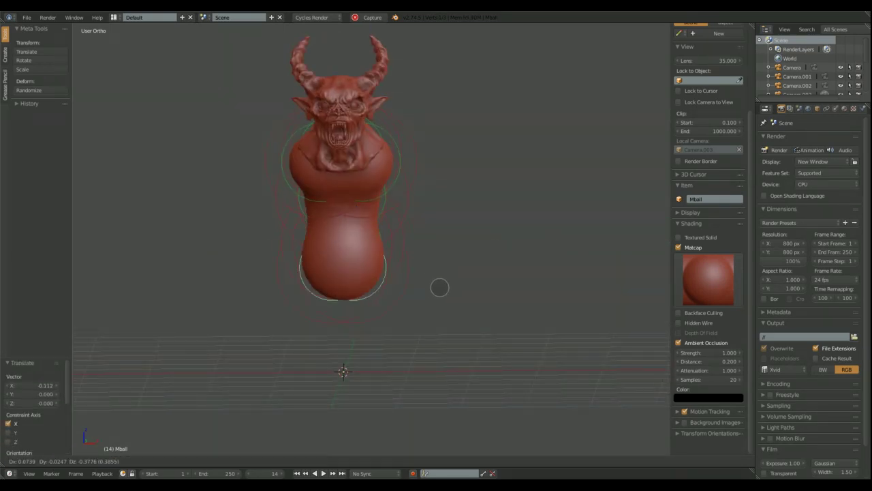
- Duplicate the lower torso ball down and outward for the hips, enlarge it, and adjust its height and Y position
left_click(461, 294)
middle_click_drag(461, 294, 416, 263)
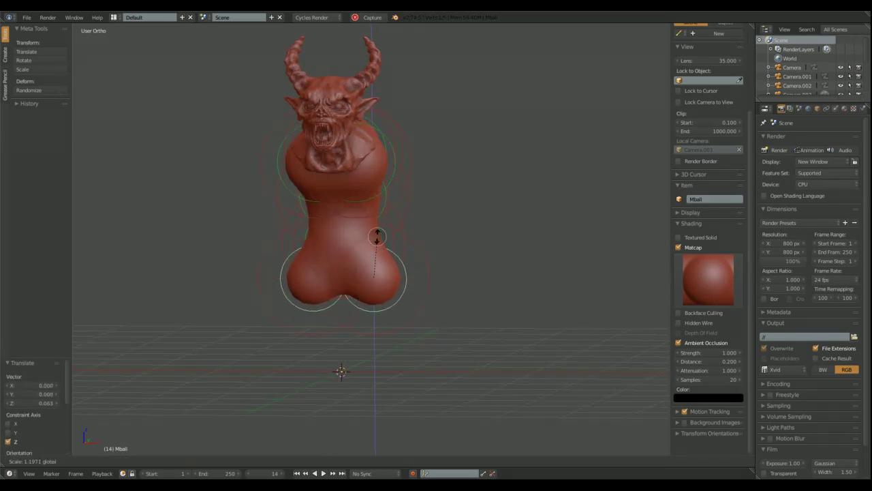
middle_click_drag(341, 372, 352, 366)
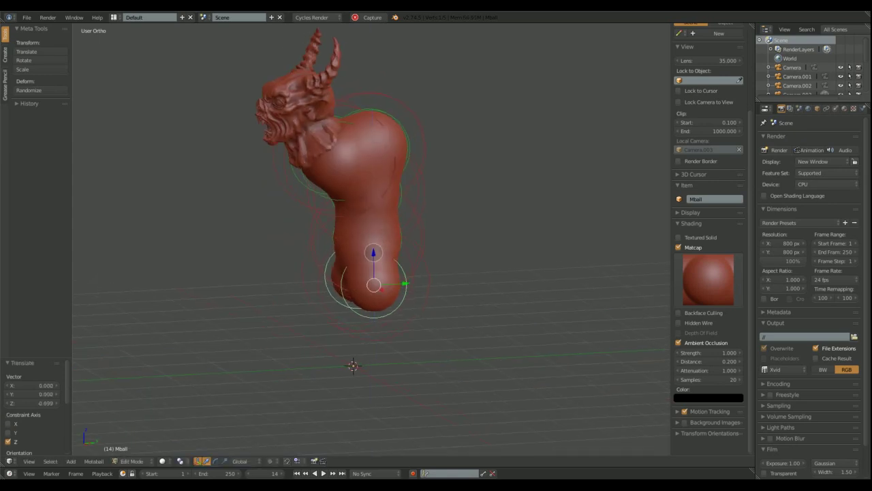
left_click_drag(390, 269, 486, 248)
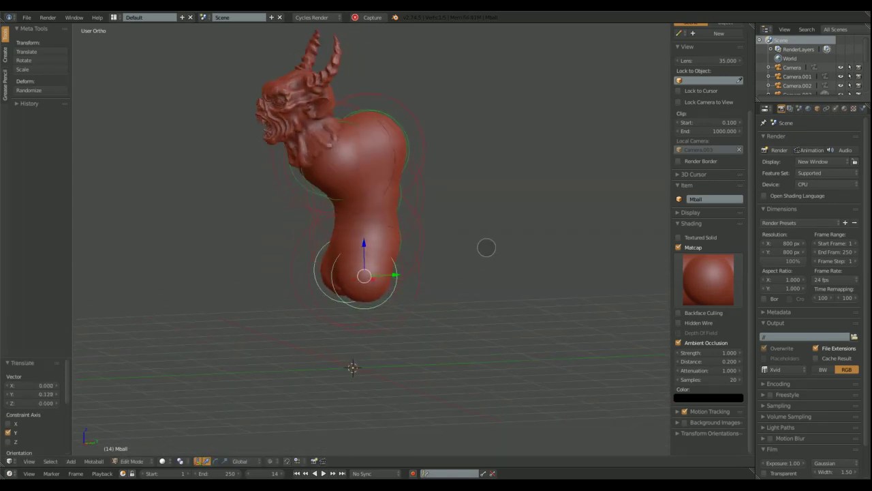
- Duplicate the hip ball below and in front of the hips and scale the copy by about 0.493
left_click(466, 309)
key("s")
left_click(386, 322)
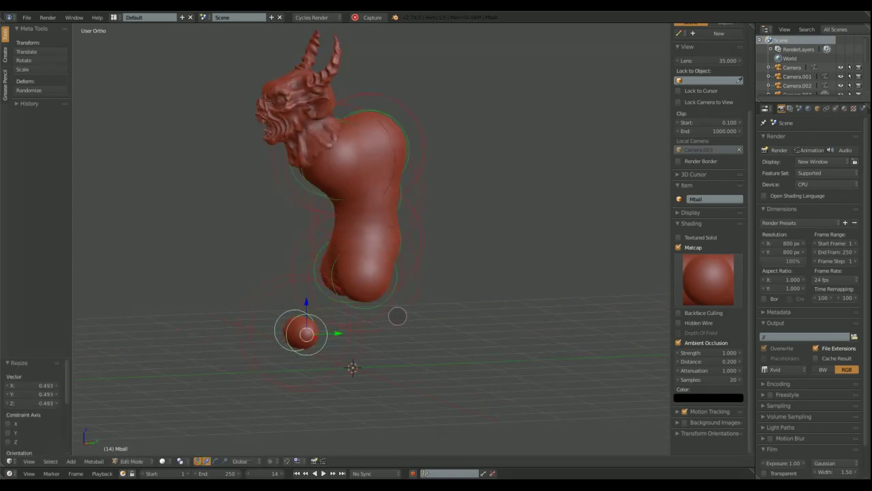
- Place a further leg ball between the hips and the lower ball and spread the legs about 0.344 along X
left_click(429, 289)
middle_click_drag(354, 286, 426, 328)
right_click(356, 339, "shift")
left_click_drag(368, 339, 405, 333)
middle_click_drag(405, 332, 366, 327)
- Select the middle leg ball and enlarge it by about 1.459
right_click(389, 302)
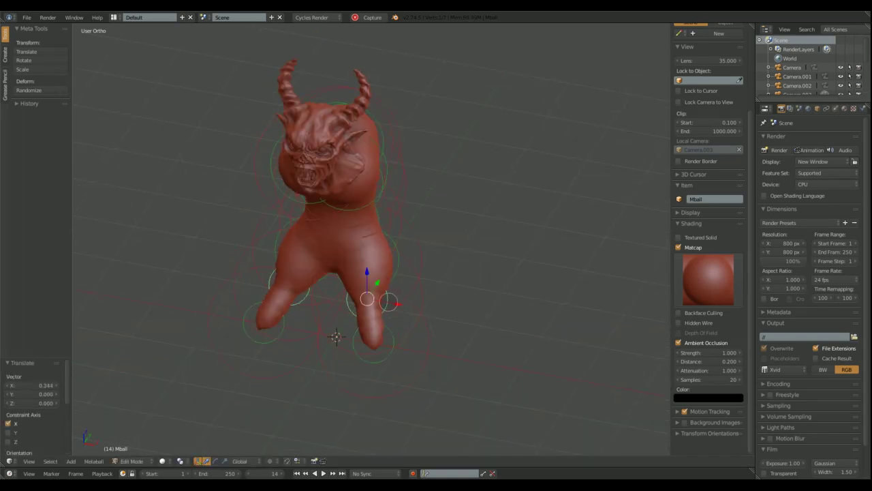
left_click(448, 308)
middle_click_drag(448, 308, 502, 276)
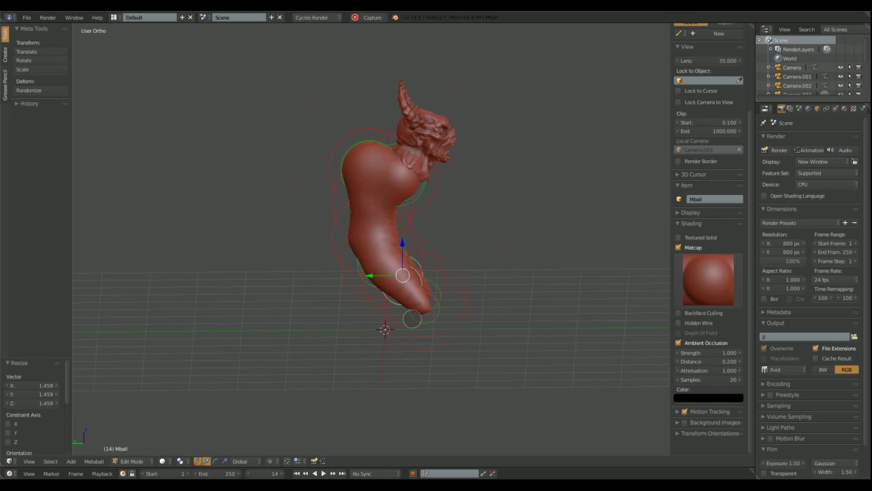
- Resize and reposition the lowest leg ball so it joins the thigh, with a final scale of about 0.852
middle_click_drag(399, 304, 295, 293)
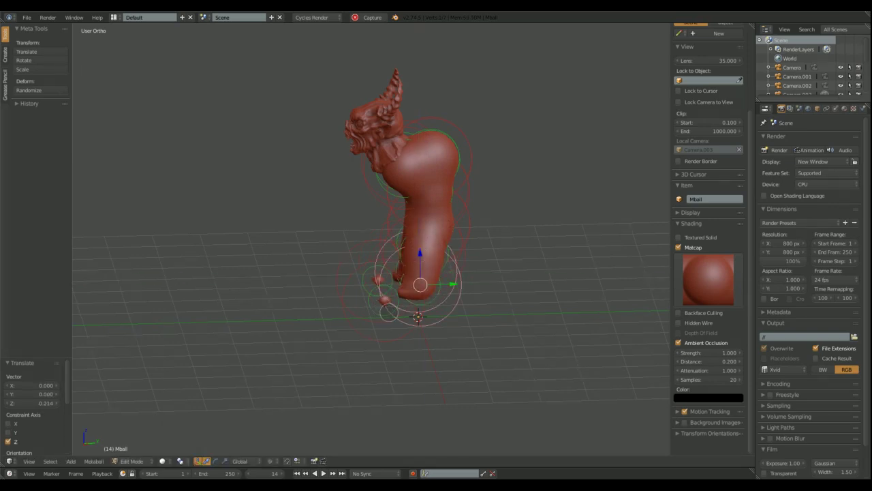
scroll(408, 205, "up", 5)
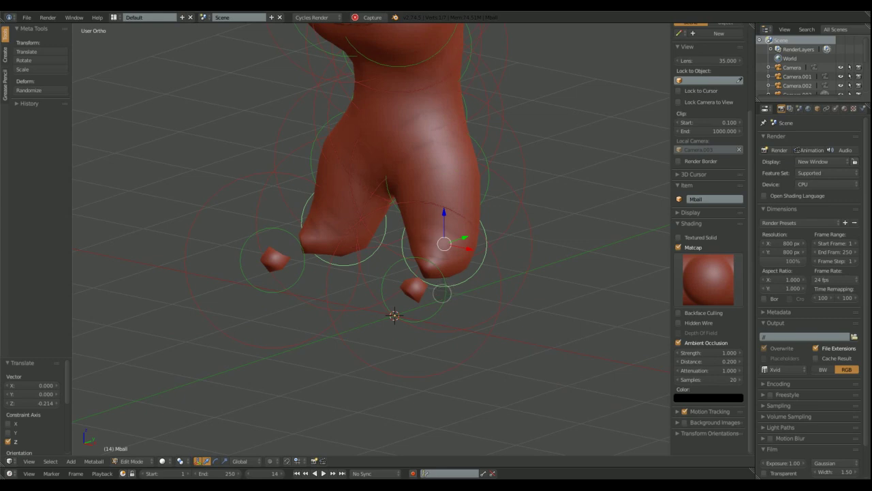
right_click(442, 293)
middle_click_drag(458, 295, 421, 273)
key("s")
left_click(466, 294)
left_click_drag(440, 265, 439, 265)
left_click_drag(447, 295, 500, 304)
middle_click_drag(499, 304, 537, 286)
scroll(578, 277, "down", 2)
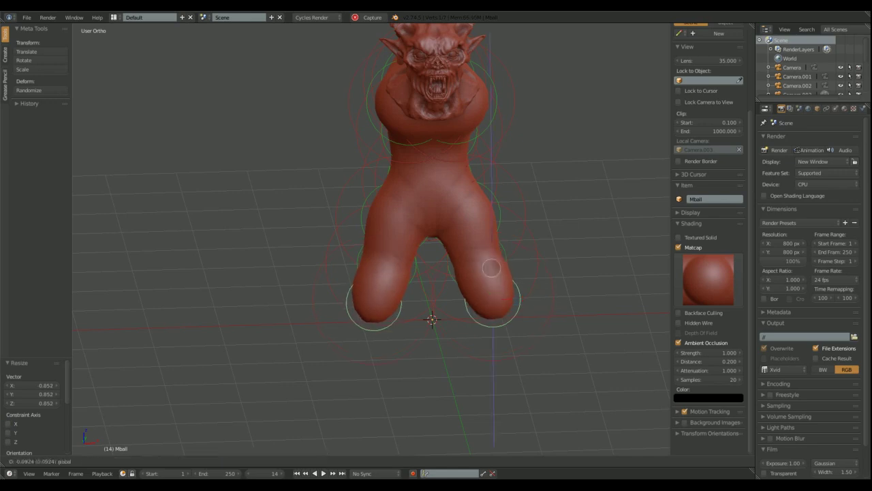
left_click_drag(491, 268, 492, 269)
- Duplicate an upper-body ball outward to form the shoulder and fine-tune its position along Z and X
scroll(491, 269, "down", 2)
middle_click_drag(491, 269, 465, 196)
key("shift+d")
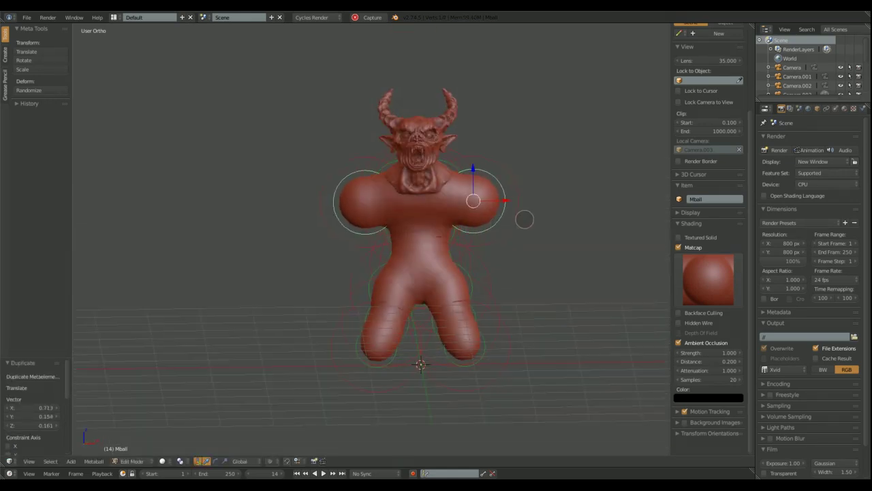
left_click(522, 216)
middle_click_drag(522, 216, 543, 208)
left_click(508, 242)
key("g")
key("z")
left_click_drag(505, 202, 501, 201)
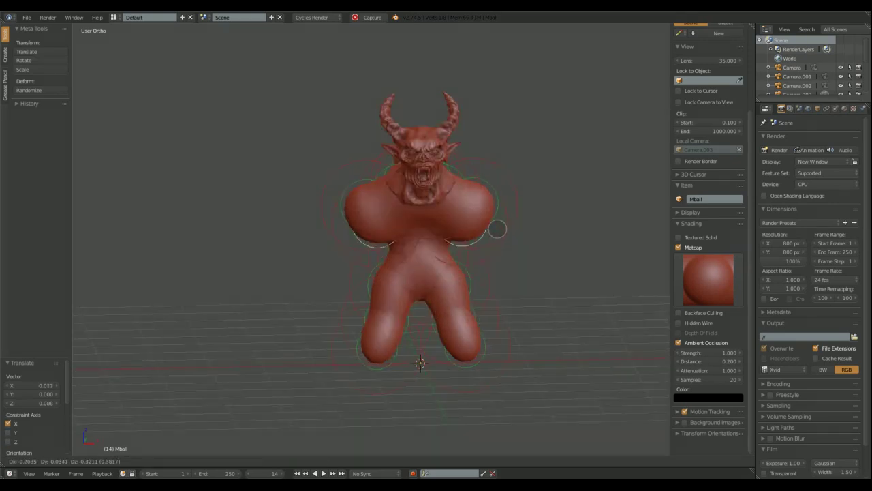
- Duplicate the lowest leg ball to extend the leg, scale the copy, and shift it about 0.129 along Y
left_click(500, 383)
middle_click_drag(500, 383, 479, 319)
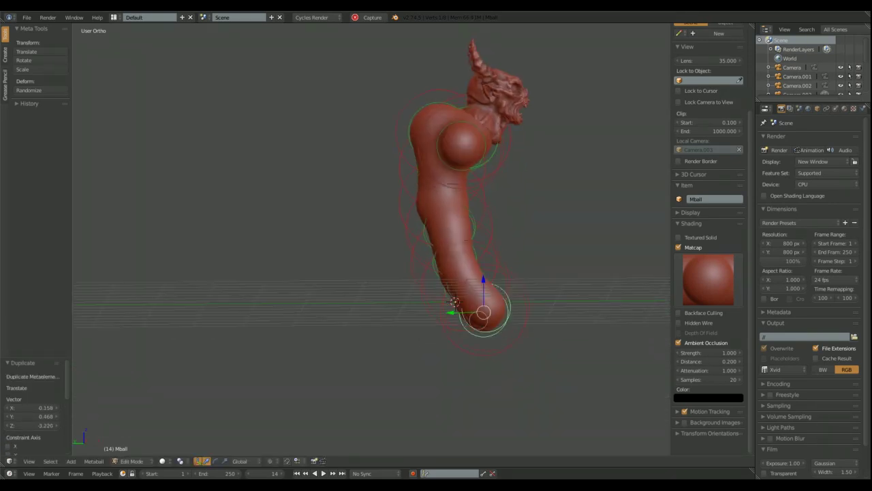
left_click_drag(430, 316, 429, 315)
middle_click_drag(545, 315, 510, 327)
key("s")
left_click(522, 318)
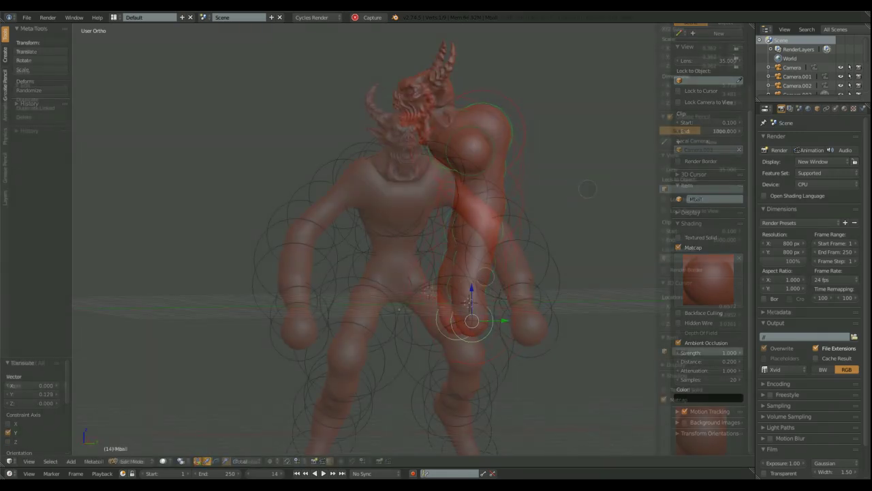
middle_click_drag(536, 204, 428, 169)
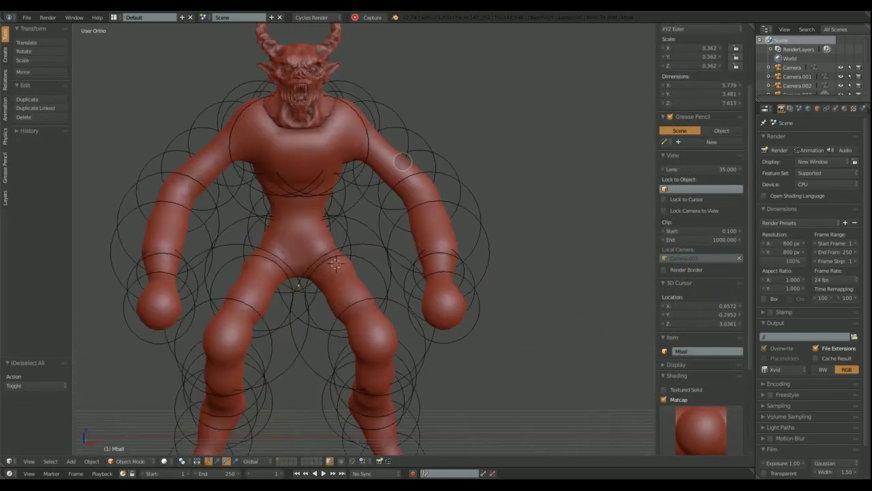
- Select both metaball halves, scale them uniformly to 0.343, and raise them 0.235 along Z so the body fits under the head
right_click(433, 139)
right_click(286, 140, "shift")
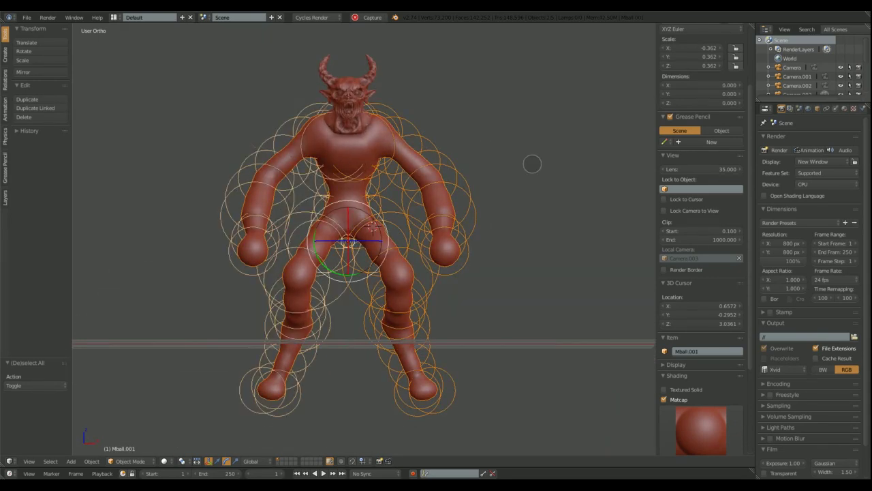
key("s")
left_click(521, 167)
key("g")
key("z")
left_click(394, 228)
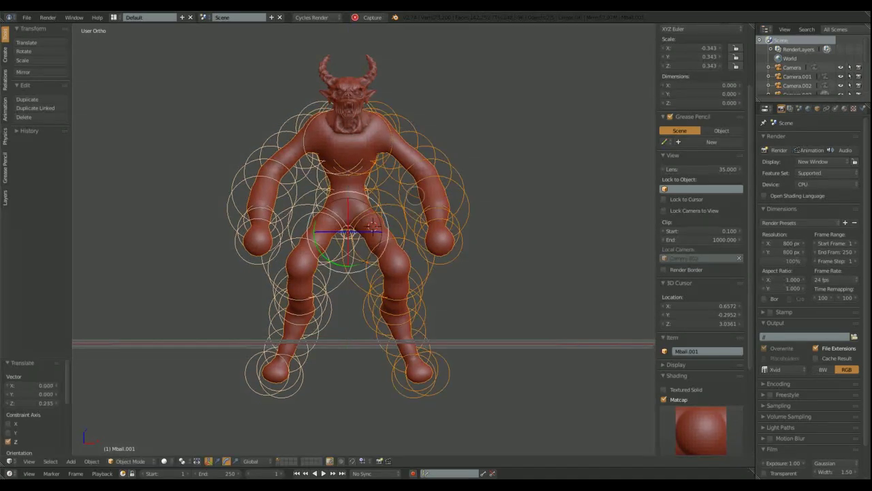
middle_click_drag(455, 185, 383, 200)
middle_click_drag(363, 231, 344, 233)
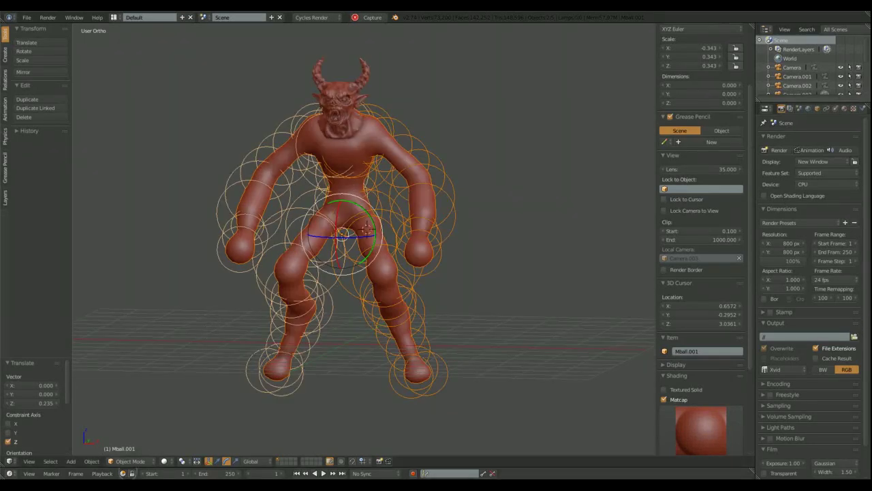
- Convert the metaball body to a mesh and check its topology in Edit Mode before returning to Object Mode
left_click(91, 461)
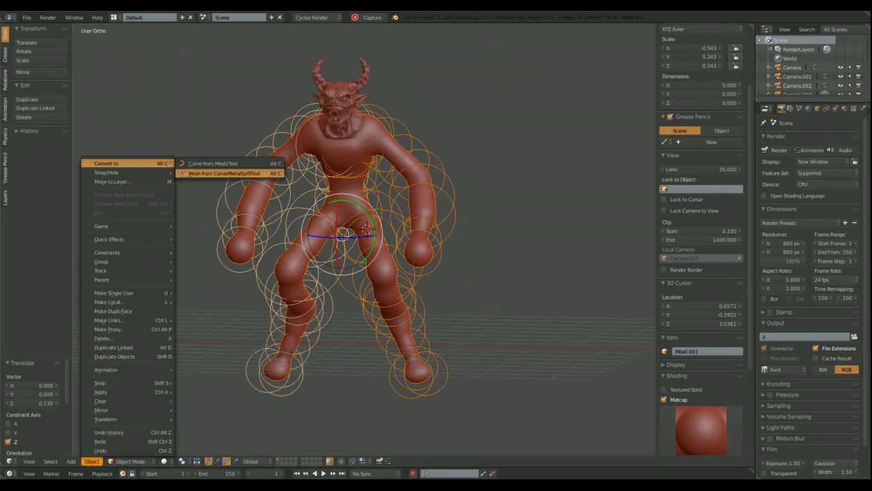
left_click(224, 174)
left_click(129, 460)
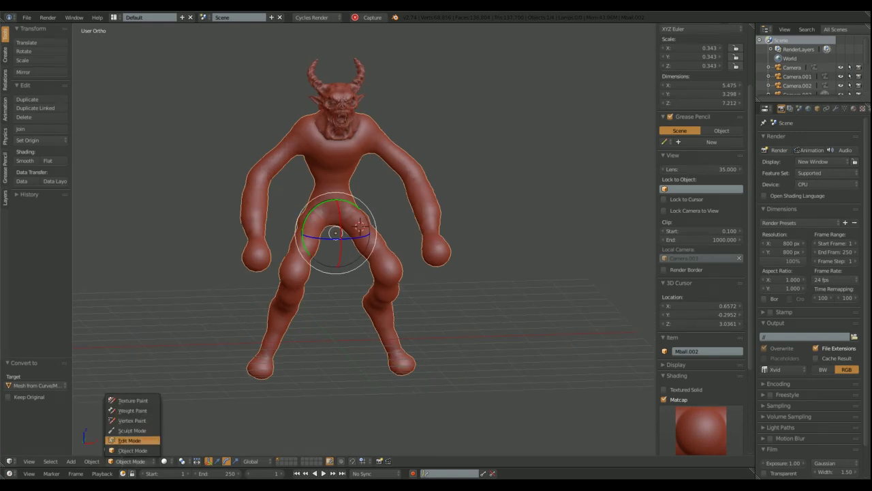
left_click(126, 435)
middle_click_drag(389, 201, 535, 219)
key("Tab")
middle_click_drag(524, 164, 516, 180)
- Add a Remesh modifier to the body mesh and set its mode to Smooth
left_click(836, 109)
left_click(796, 139)
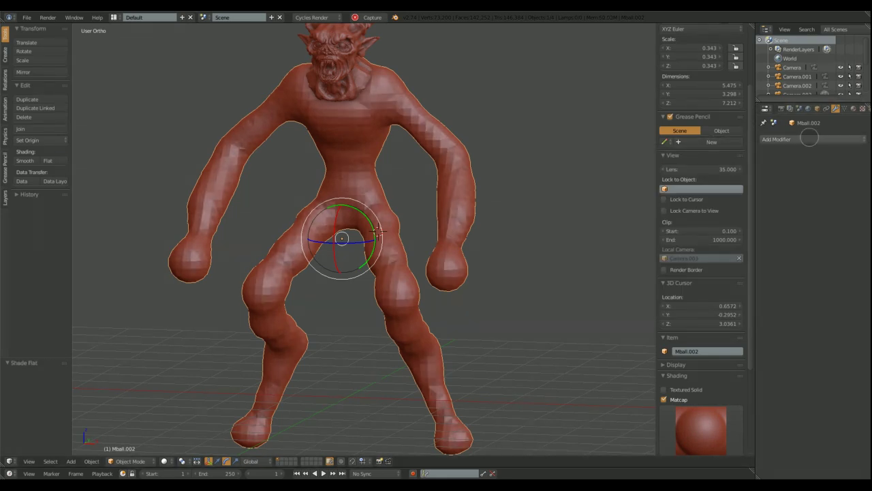
left_click(776, 139)
left_click(695, 250)
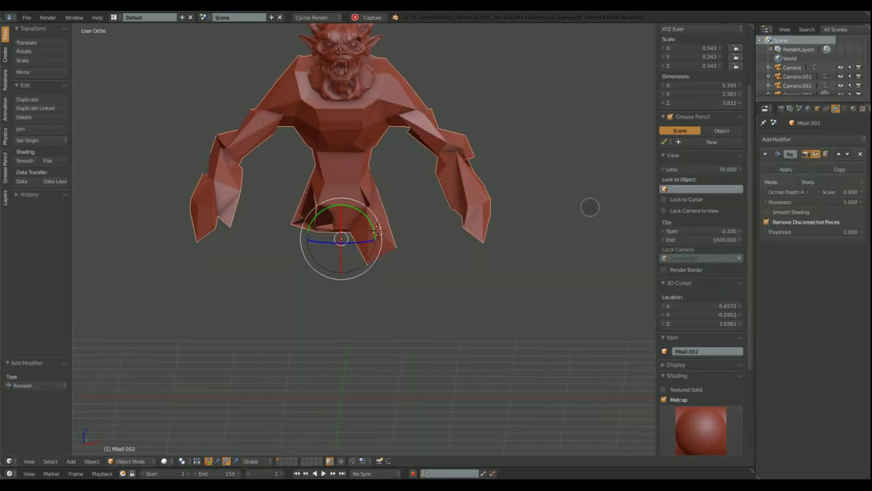
left_click(807, 182)
left_click(806, 162)
- Raise the Remesh octree depth until the mesh closely follows the whole body, and apply the modifier
middle_click_drag(546, 197, 488, 202)
left_click(807, 192)
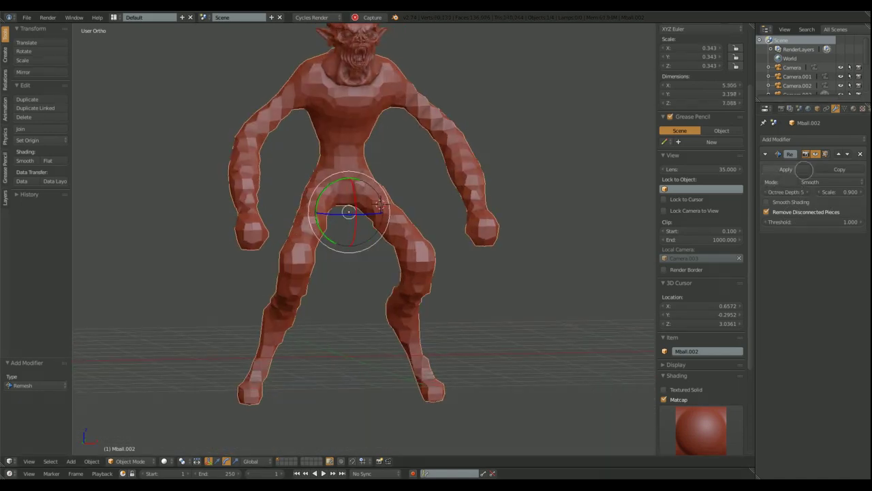
left_click(808, 192)
middle_click_drag(440, 225, 492, 229)
scroll(488, 211, "up", 1)
middle_click_drag(470, 188, 460, 246, "shift")
middle_click_drag(460, 245, 424, 189)
left_click(786, 169)
middle_click_drag(518, 272, 382, 314)
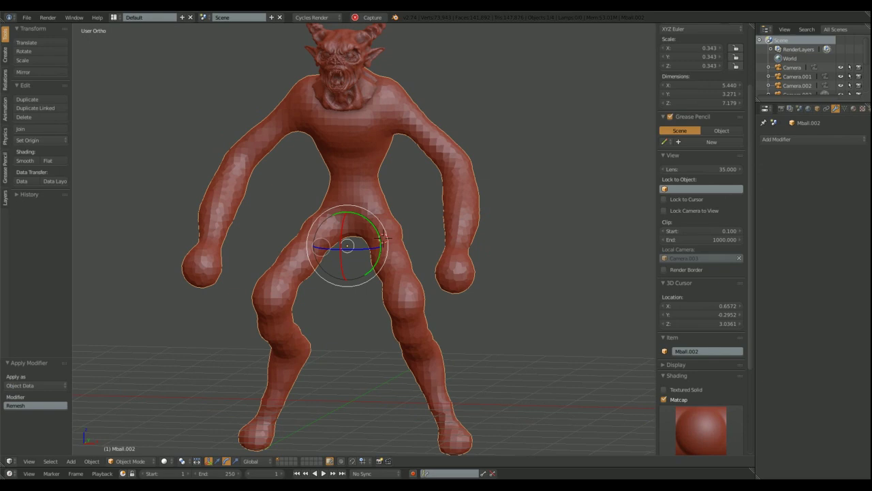
- Switch the body to Sculpt Mode, enable Dyntopo, and pull up the upper back behind the neck with the Snake Hook brush
left_click(131, 461)
left_click(132, 430)
mouse_move(432, 191)
middle_mouse_down()
mouse_move(398, 188)
mouse_move(396, 202)
middle_mouse_up()
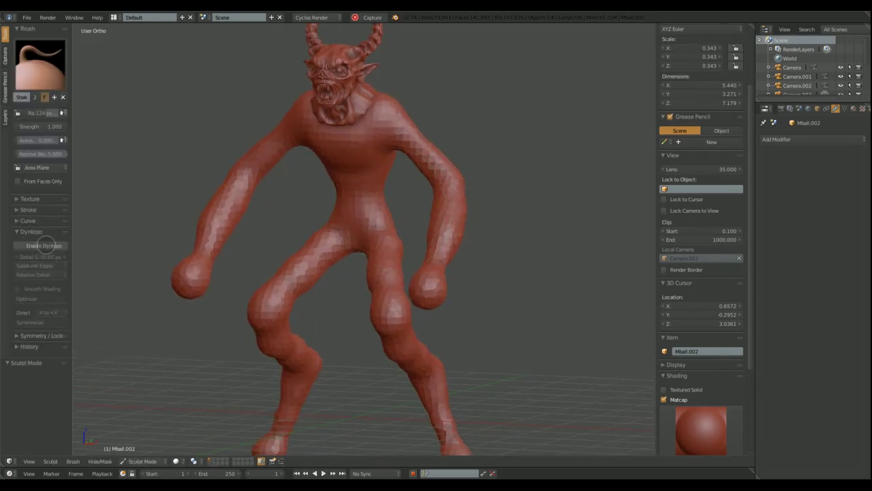
mouse_move(119, 93)
middle_mouse_down()
mouse_move(399, 185)
mouse_move(370, 206)
mouse_move(327, 165)
mouse_move(304, 161)
middle_mouse_up()
scroll(389, 195, "up", 3)
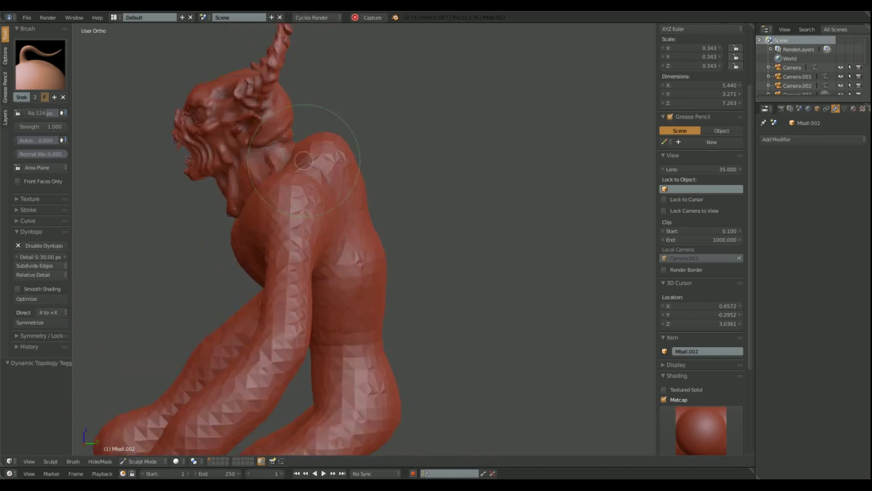
middle_click_drag(385, 236, 411, 202, "shift")
middle_click_drag(142, 250, 235, 249)
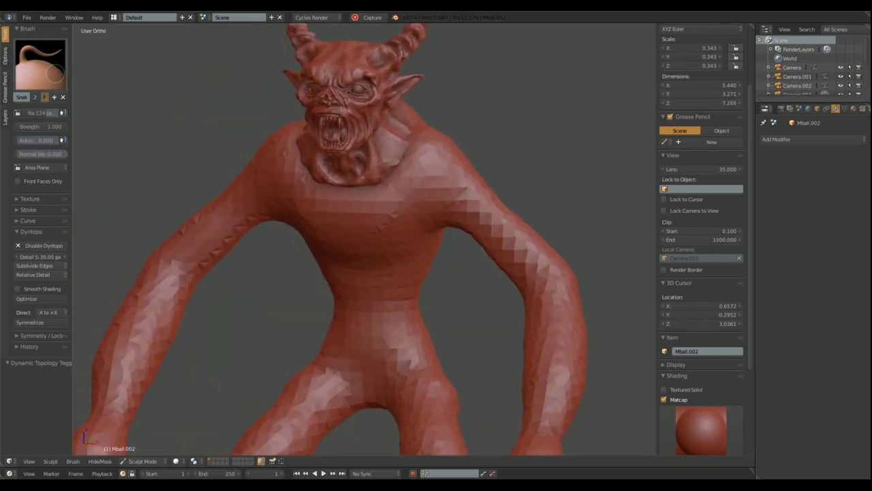
- Switch to the Draw brush for the upper chest and set the Dyntopo detail size to 20 px
left_click(41, 66)
left_click(178, 116)
scroll(440, 178, "up", 3)
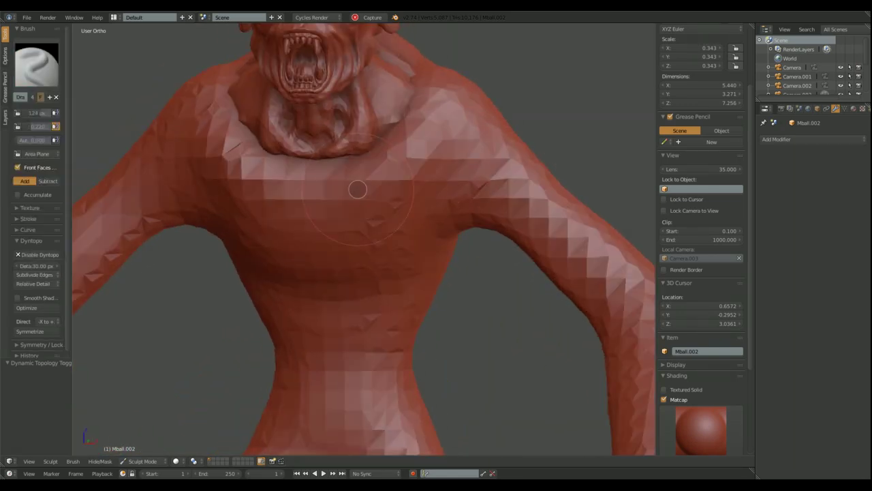
middle_click_drag(340, 174, 357, 163)
scroll(326, 180, "up", 2)
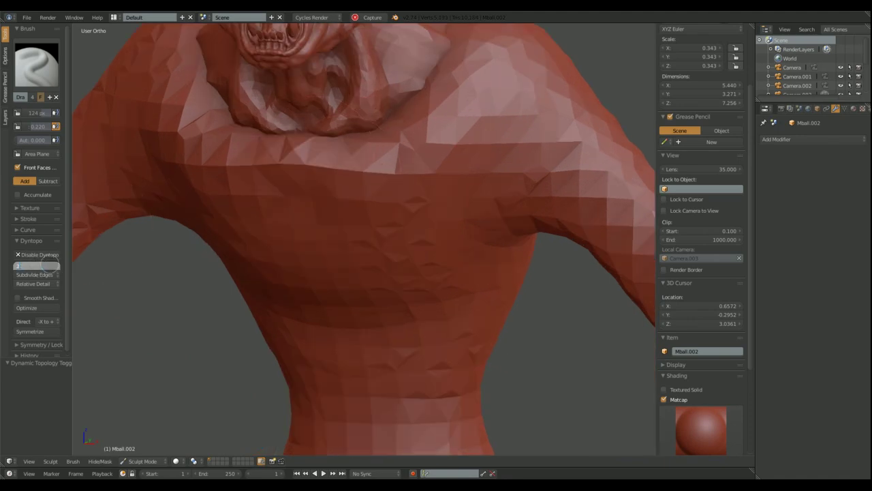
mouse_move(411, 225)
middle_mouse_down()
mouse_move(443, 217)
mouse_move(456, 179)
mouse_move(416, 249)
mouse_move(462, 273)
mouse_move(375, 267)
mouse_move(391, 304)
middle_mouse_up()
- Build up the chest, shoulders and upper arms with the Clay brush
left_click(36, 67)
left_click(105, 116)
scroll(422, 273, "up", 2)
mouse_move(391, 304)
left_mouse_down()
mouse_move(312, 302)
mouse_move(447, 234)
mouse_move(519, 236)
left_mouse_up()
mouse_move(519, 236)
middle_mouse_down()
mouse_move(453, 268)
mouse_move(502, 249)
mouse_move(417, 204)
mouse_move(428, 259)
mouse_move(434, 250)
mouse_move(375, 244)
middle_mouse_up()
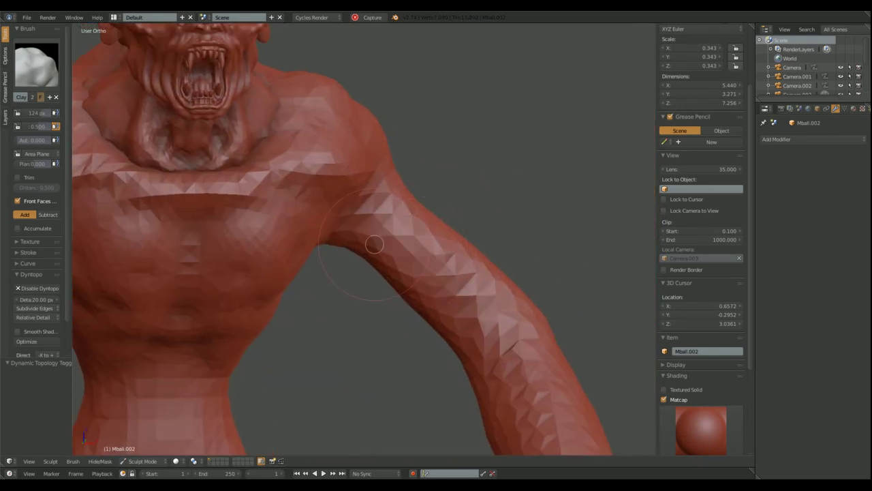
mouse_move(460, 310)
middle_mouse_down()
mouse_move(398, 280)
mouse_move(385, 292)
mouse_move(498, 255)
mouse_move(416, 307)
mouse_move(409, 231)
mouse_move(479, 262)
middle_mouse_up()
scroll(405, 304, "down", 4)
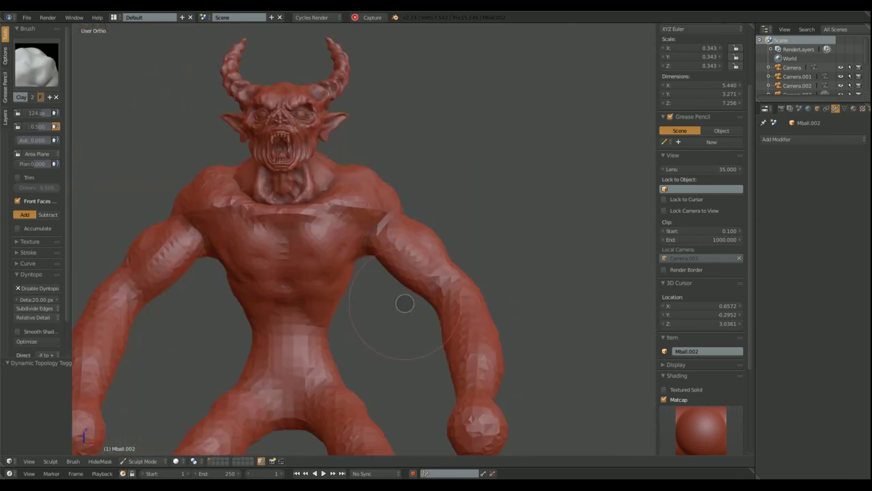
- Add clay volume to the abdomen and pelvis, shaping the transition into the thighs
middle_click_drag(405, 304, 466, 256)
mouse_move(436, 289)
middle_mouse_down("shift")
mouse_move(423, 231)
mouse_move(466, 277)
mouse_move(581, 300)
mouse_move(387, 276)
mouse_move(402, 265)
mouse_move(424, 205)
mouse_move(464, 243)
mouse_move(449, 311)
mouse_move(469, 316)
mouse_move(436, 293)
mouse_move(452, 392)
middle_mouse_up("shift")
scroll(374, 212, "up", 4)
left_click_drag(452, 392, 470, 327)
mouse_move(470, 328)
middle_mouse_down()
mouse_move(477, 284)
mouse_move(512, 304)
middle_mouse_up()
scroll(554, 282, "down", 3)
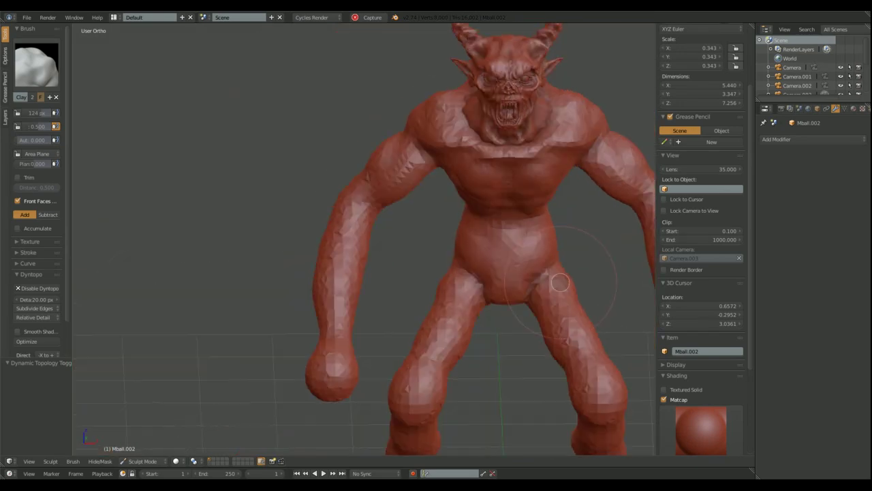
- Sculpt fuller thighs, buttocks and knees with the Clay brush from the front and rear
mouse_move(555, 282)
middle_mouse_down()
mouse_move(458, 236)
mouse_move(495, 229)
middle_mouse_up()
scroll(494, 229, "down", 1)
scroll(471, 272, "up", 3)
mouse_move(429, 334)
middle_mouse_down("shift")
mouse_move(436, 218)
mouse_move(389, 237)
mouse_move(488, 238)
mouse_move(575, 200)
mouse_move(384, 228)
mouse_move(425, 146)
mouse_move(390, 236)
mouse_move(518, 315)
mouse_move(420, 259)
mouse_move(477, 259)
mouse_move(416, 255)
mouse_move(318, 224)
middle_mouse_up("shift")
scroll(488, 239, "up", 1)
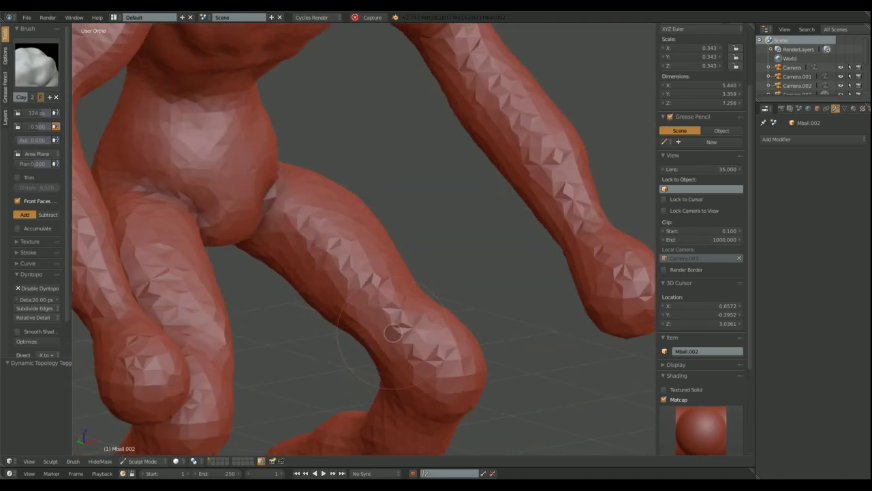
mouse_move(393, 333)
middle_mouse_down()
mouse_move(312, 292)
mouse_move(341, 321)
mouse_move(347, 302)
mouse_move(394, 275)
mouse_move(346, 335)
mouse_move(419, 295)
mouse_move(421, 240)
middle_mouse_up()
scroll(350, 319, "down", 4)
scroll(422, 240, "up", 3)
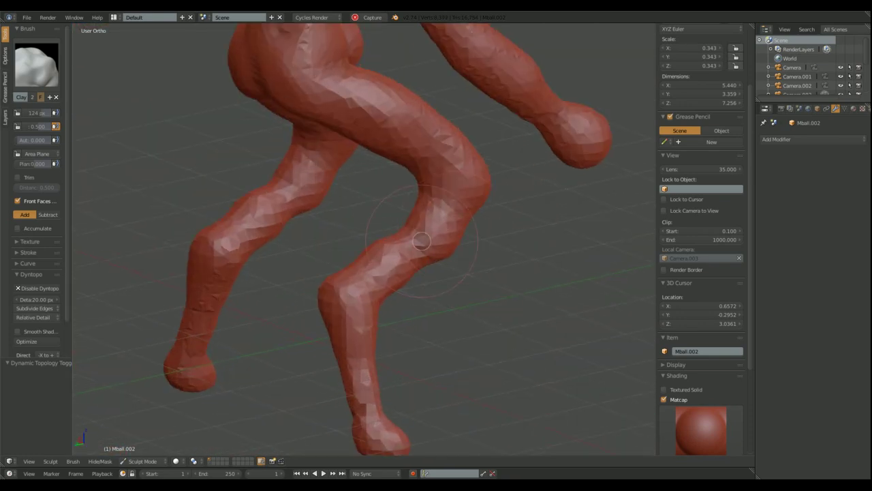
- Build up muscle volume on the lower legs and forearms with the Clay brush
scroll(421, 241, "up", 3)
mouse_move(416, 232)
left_mouse_down()
mouse_move(361, 227)
mouse_move(320, 266)
left_mouse_up()
mouse_move(320, 265)
middle_mouse_down()
mouse_move(366, 241)
mouse_move(366, 212)
middle_mouse_up()
left_click_drag(366, 212, 381, 238)
mouse_move(382, 239)
middle_mouse_down()
mouse_move(353, 286)
mouse_move(382, 238)
mouse_move(311, 289)
mouse_move(306, 280)
mouse_move(307, 245)
mouse_move(312, 302)
mouse_move(387, 331)
mouse_move(398, 325)
mouse_move(274, 286)
mouse_move(266, 300)
mouse_move(284, 313)
mouse_move(395, 255)
mouse_move(354, 302)
mouse_move(286, 275)
mouse_move(342, 292)
mouse_move(502, 243)
mouse_move(413, 263)
mouse_move(573, 270)
mouse_move(320, 245)
mouse_move(291, 235)
middle_mouse_up()
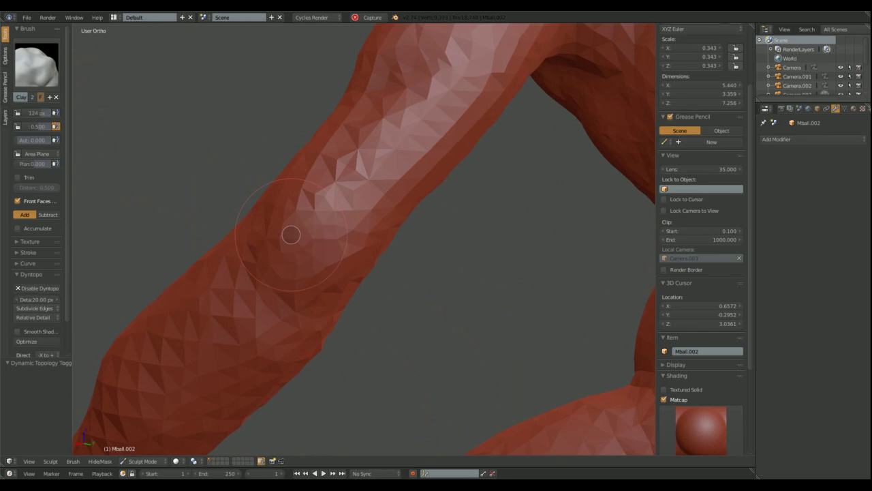
mouse_move(280, 293)
middle_mouse_down()
mouse_move(375, 306)
mouse_move(383, 256)
middle_mouse_up()
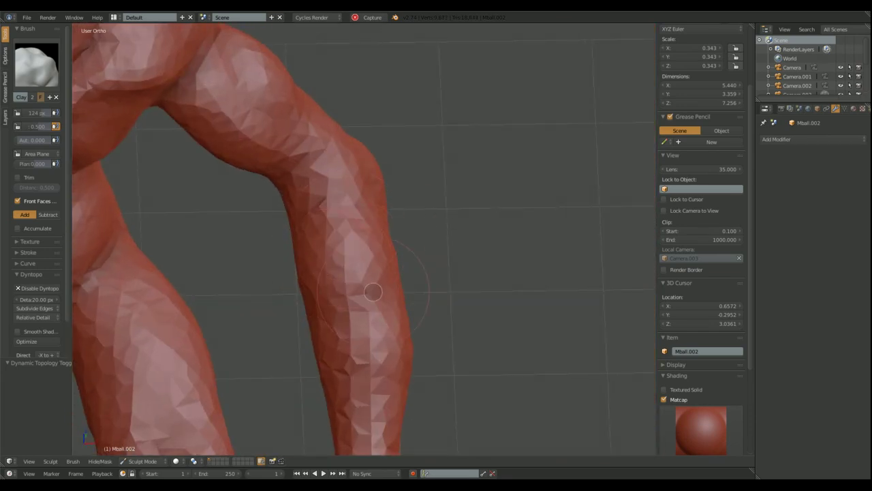
mouse_move(372, 291)
middle_mouse_down()
mouse_move(399, 293)
mouse_move(416, 241)
middle_mouse_up()
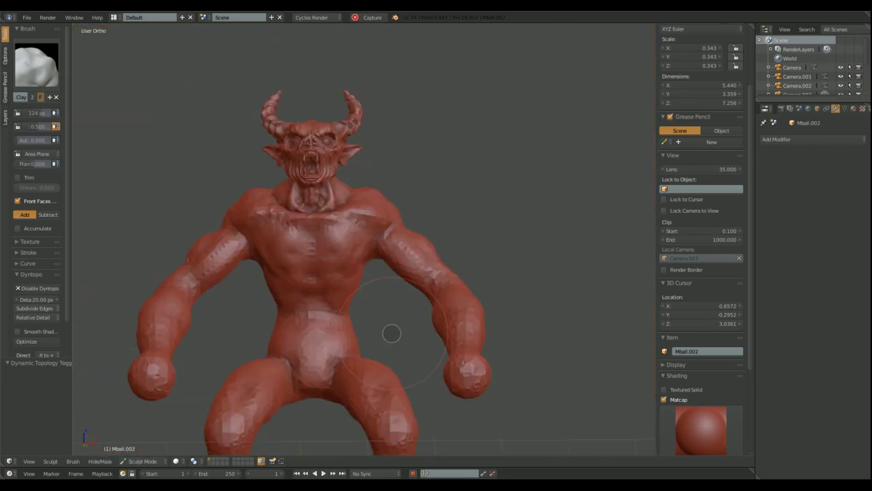
- Sculpt the collarbones and the central chest groove below the neck with the Clay brush
scroll(399, 307, "up", 6)
scroll(297, 287, "up", 3)
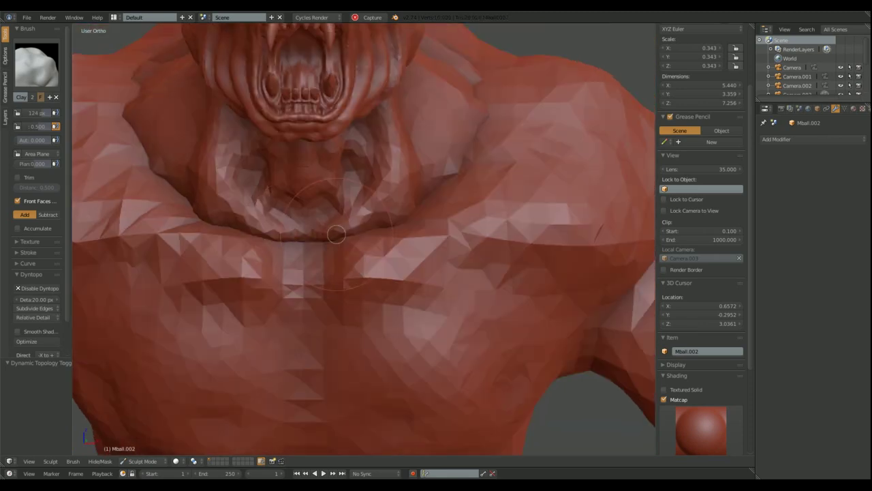
scroll(488, 214, "down", 3)
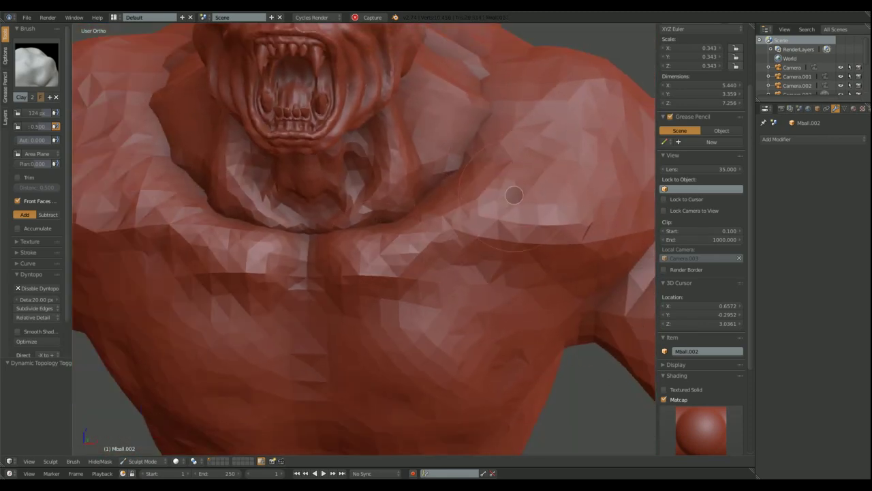
mouse_move(510, 191)
middle_mouse_down()
mouse_move(536, 181)
mouse_move(433, 264)
middle_mouse_up()
scroll(433, 264, "down", 4)
scroll(413, 250, "up", 6)
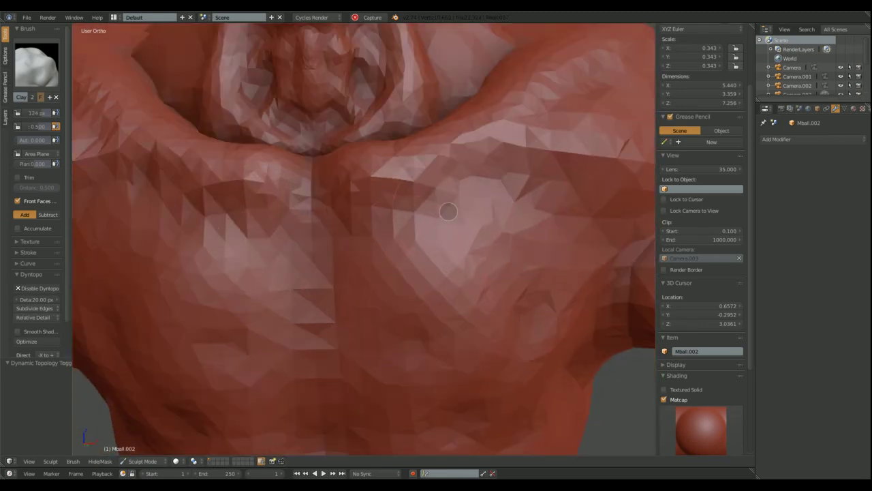
- Define the pectoral muscles, their lower edges and the creases toward the shoulders
middle_click_drag(405, 226, 349, 275)
mouse_move(486, 368)
middle_mouse_down()
mouse_move(471, 331)
mouse_move(552, 286)
mouse_move(484, 223)
middle_mouse_up()
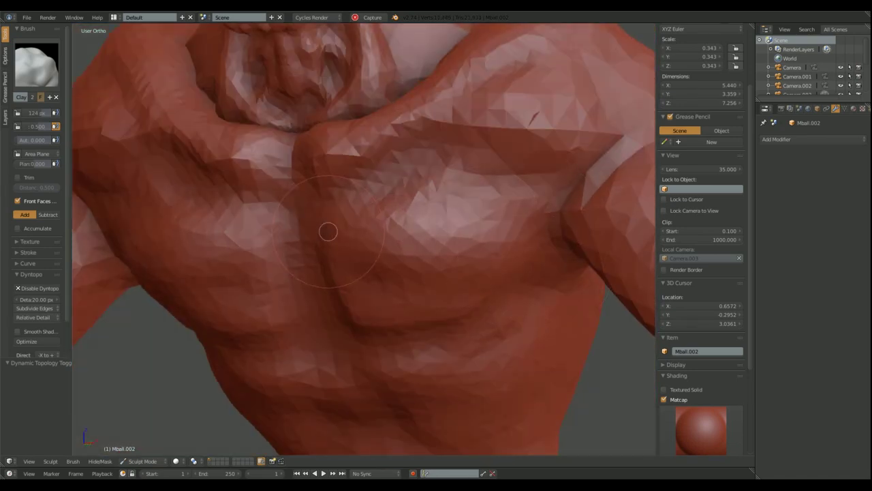
middle_click_drag(328, 232, 350, 332)
mouse_move(511, 301)
middle_mouse_down()
mouse_move(520, 265)
mouse_move(421, 225)
middle_mouse_up()
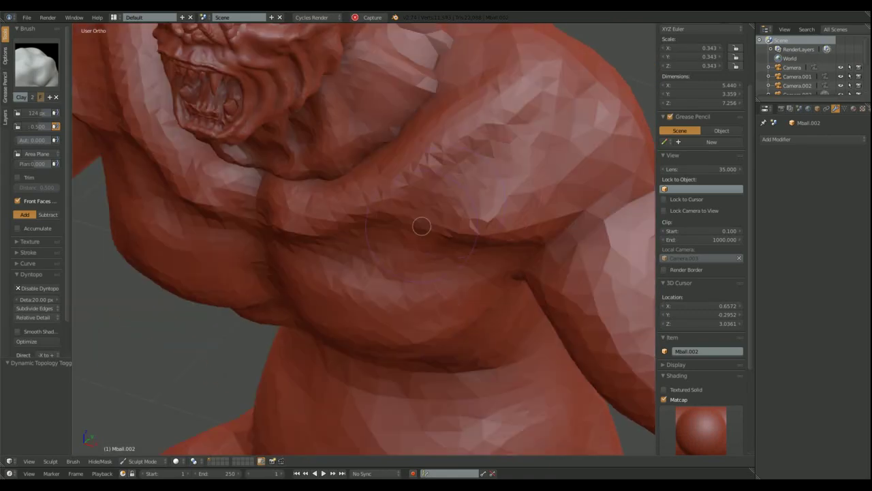
mouse_move(515, 262)
middle_mouse_down()
mouse_move(442, 251)
mouse_move(579, 199)
middle_mouse_up()
scroll(582, 230, "down", 6)
mouse_move(582, 230)
middle_mouse_down()
mouse_move(514, 290)
mouse_move(469, 288)
mouse_move(457, 273)
mouse_move(532, 165)
middle_mouse_up()
scroll(469, 288, "down", 2)
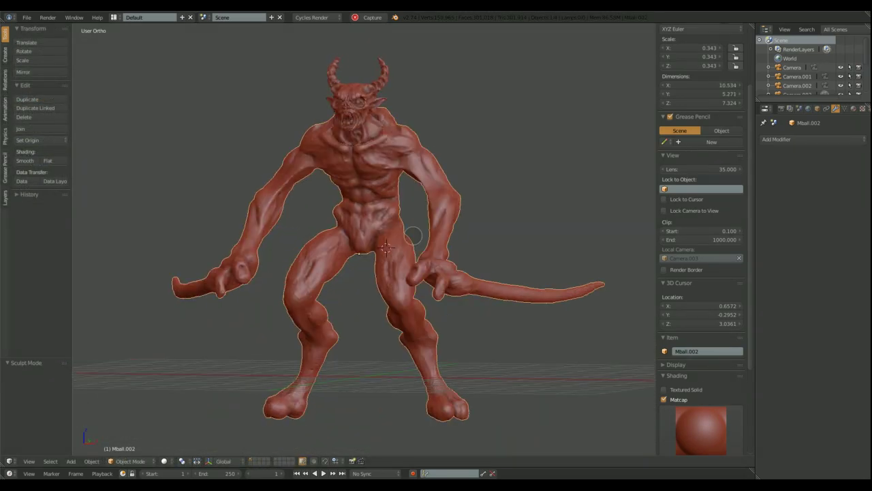
- Examine the detailed demon sculpt from the front and side and up close, briefly testing the body's separation from the head
middle_click_drag(414, 235, 403, 215)
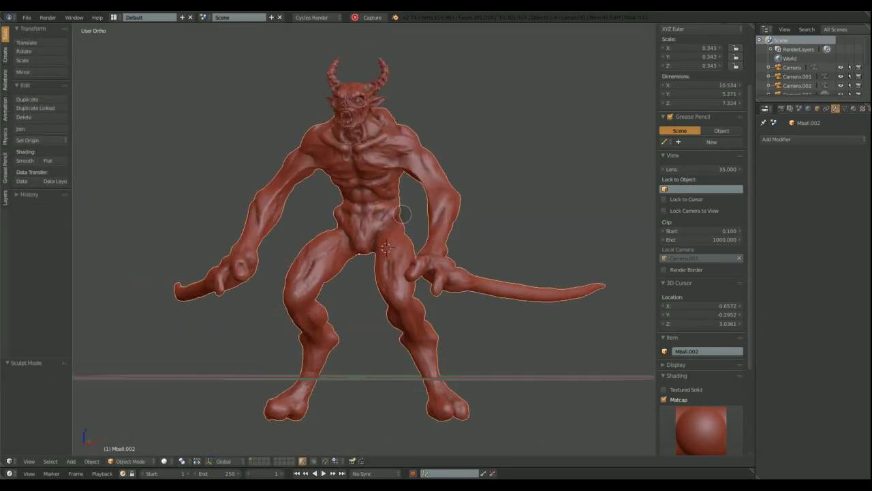
key("g")
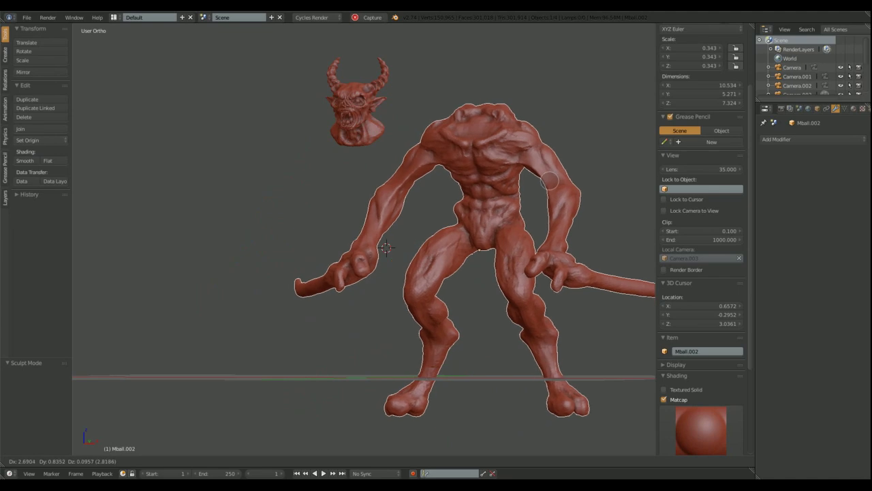
right_click(541, 182)
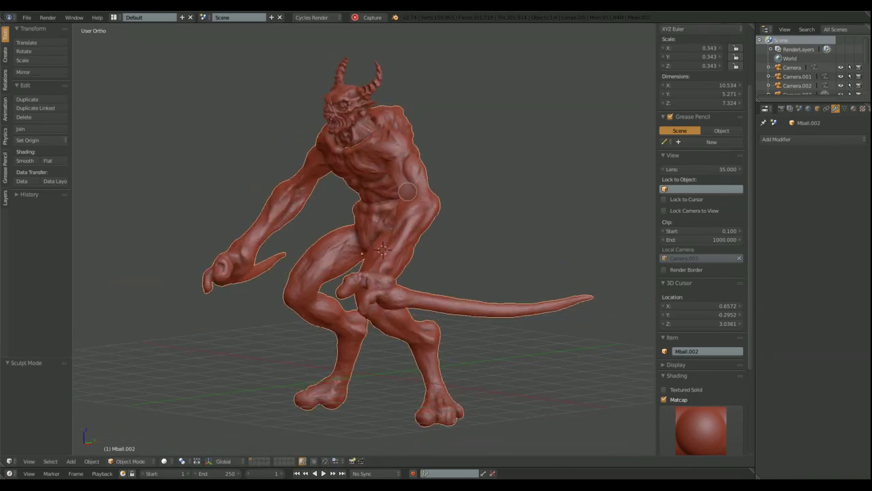
middle_click_drag(506, 190, 497, 173)
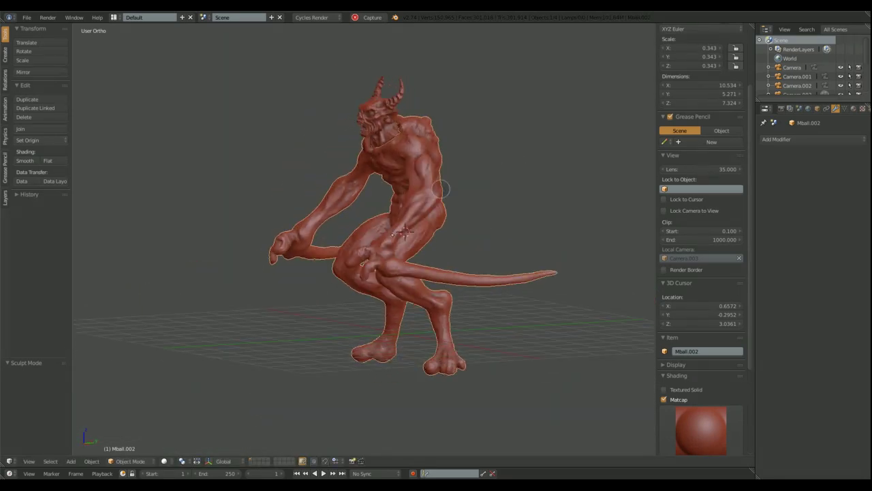
scroll(431, 197, "up", 2)
middle_click_drag(463, 216, 470, 163)
middle_click_drag(460, 150, 460, 229, "shift")
scroll(463, 204, "up", 4)
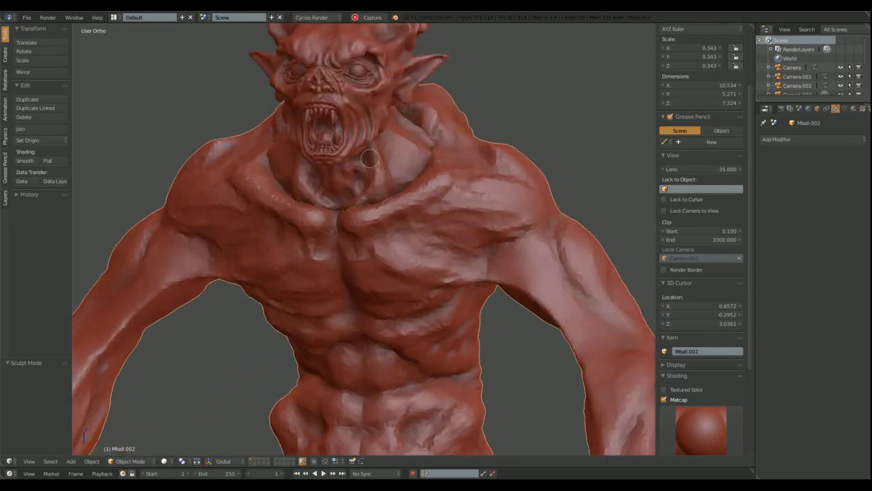
middle_click_drag(494, 194, 369, 191)
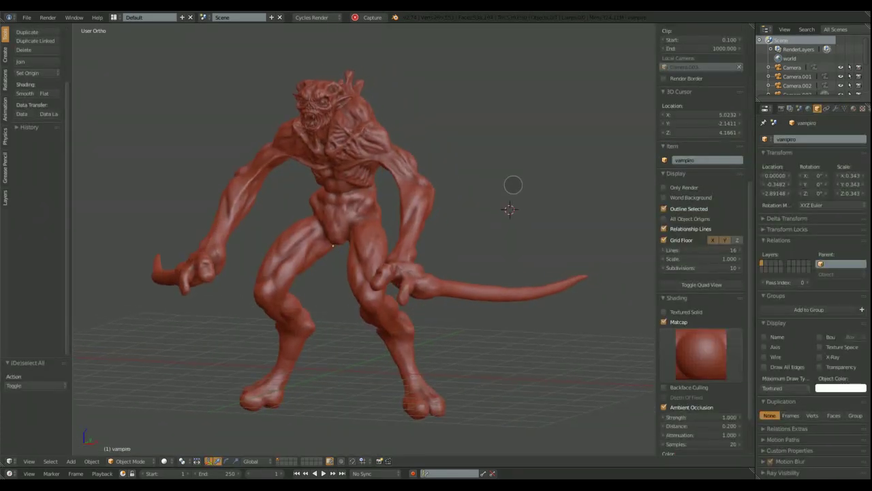
- Turn on Only Render display for the vampiro sculpt and review its torso, arms and full figure from several angles
middle_click_drag(513, 185, 560, 236)
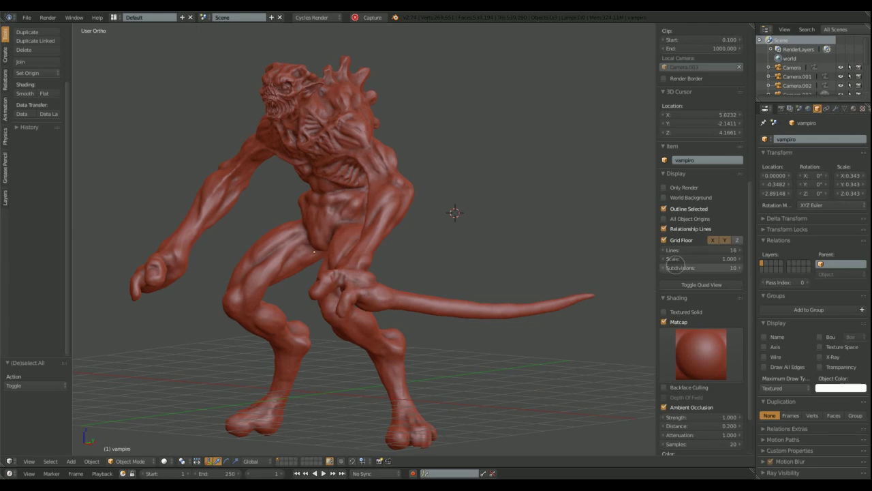
middle_click_drag(410, 209, 580, 198)
scroll(415, 191, "up", 2)
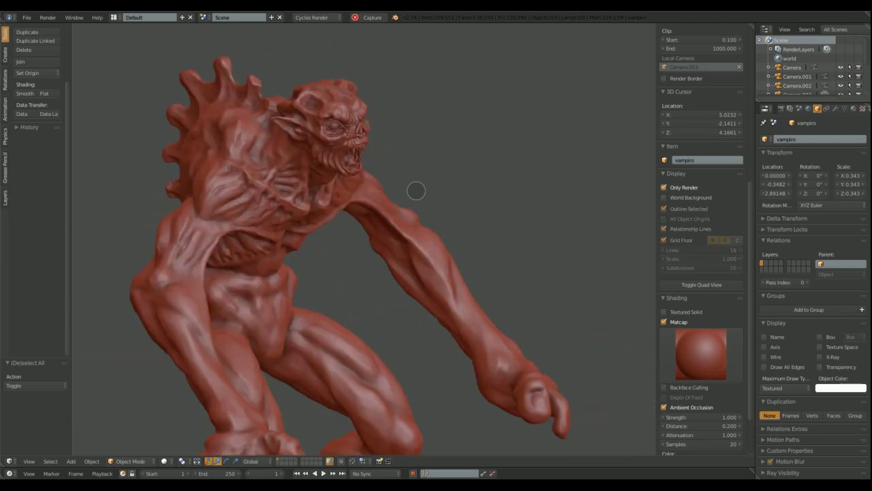
middle_click_drag(415, 190, 440, 231, "shift")
scroll(413, 190, "up", 3)
middle_click_drag(413, 190, 464, 212)
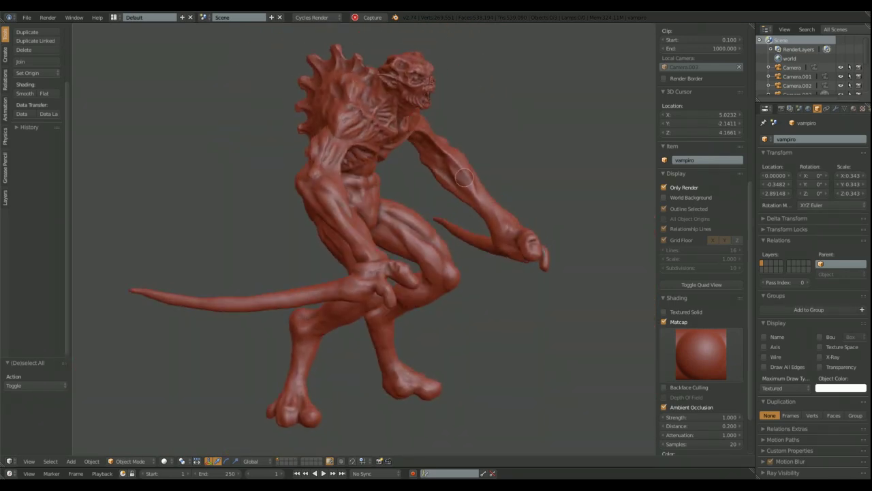